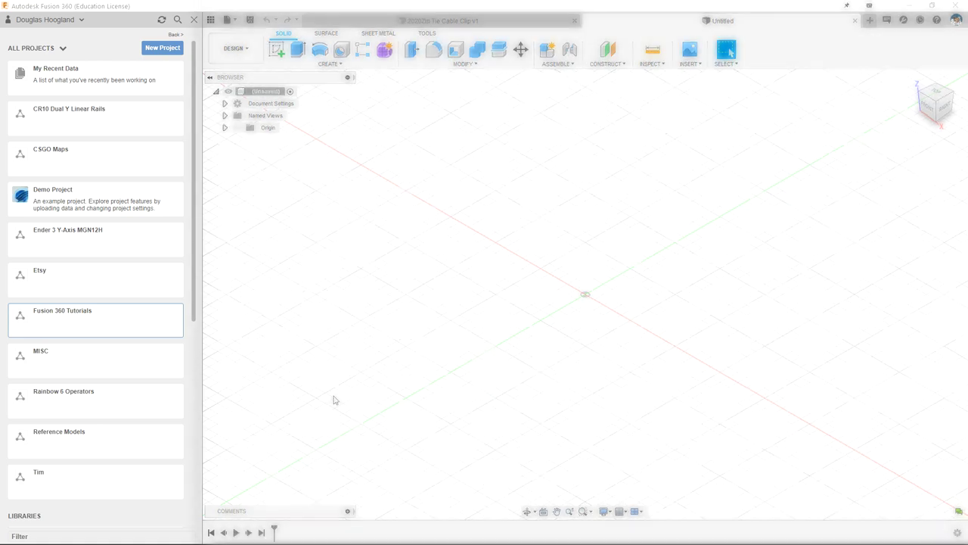
Activate the Fusion 360 Tutorials project, close the Data Panel, and open the account menu.
scroll(194, 169, down, 3)
drag(194, 170, 195, 101)
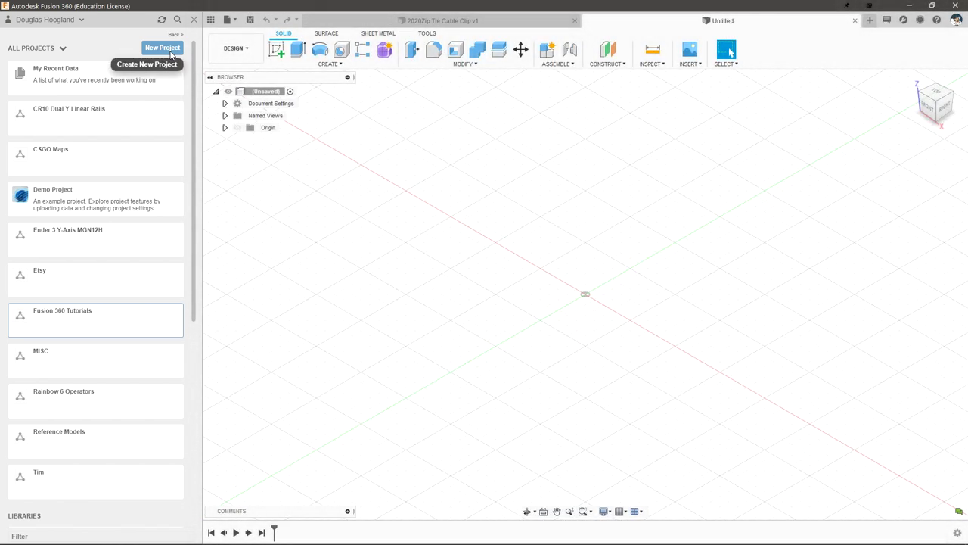
click(55, 323)
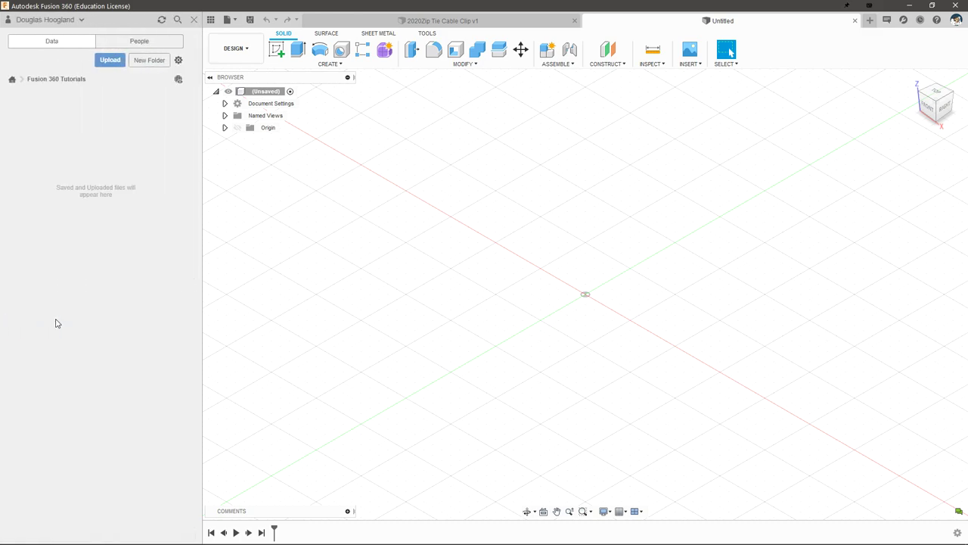
click(194, 21)
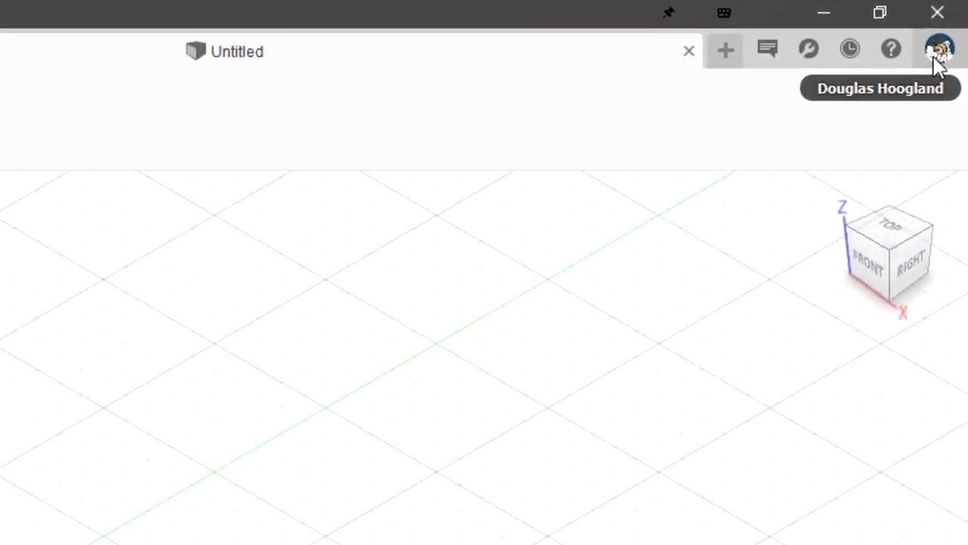
click(950, 32)
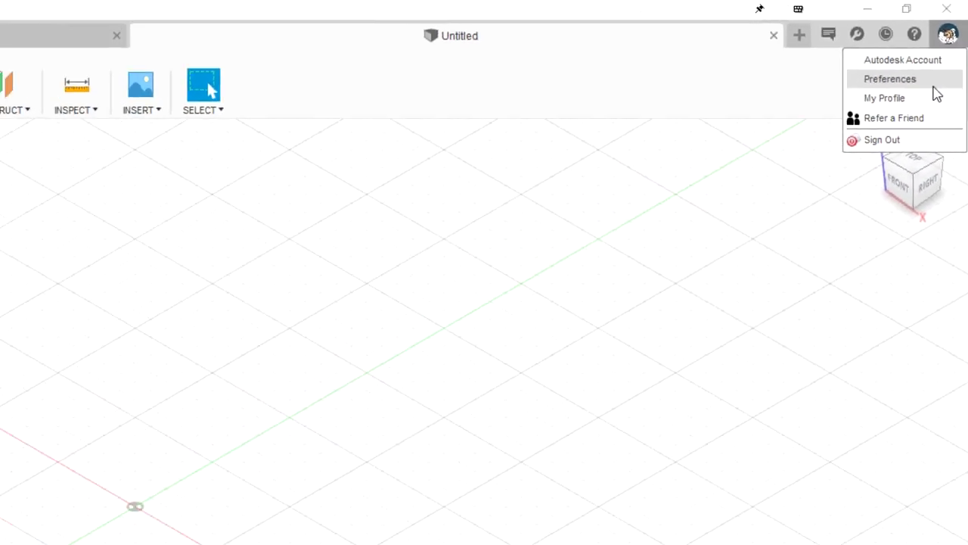
In General preferences, keep Constrained Orbit as the orbit type and Z up orientation.
click(932, 84)
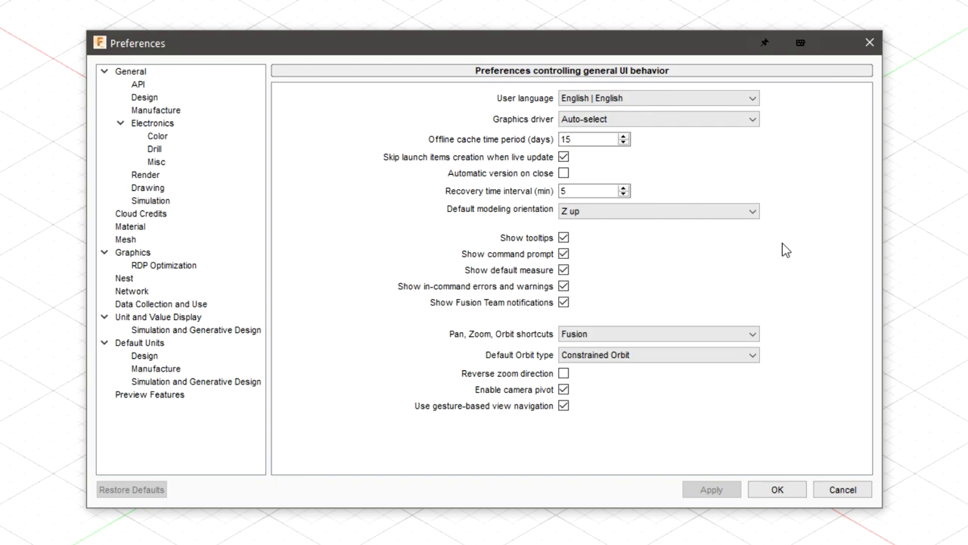
click(726, 358)
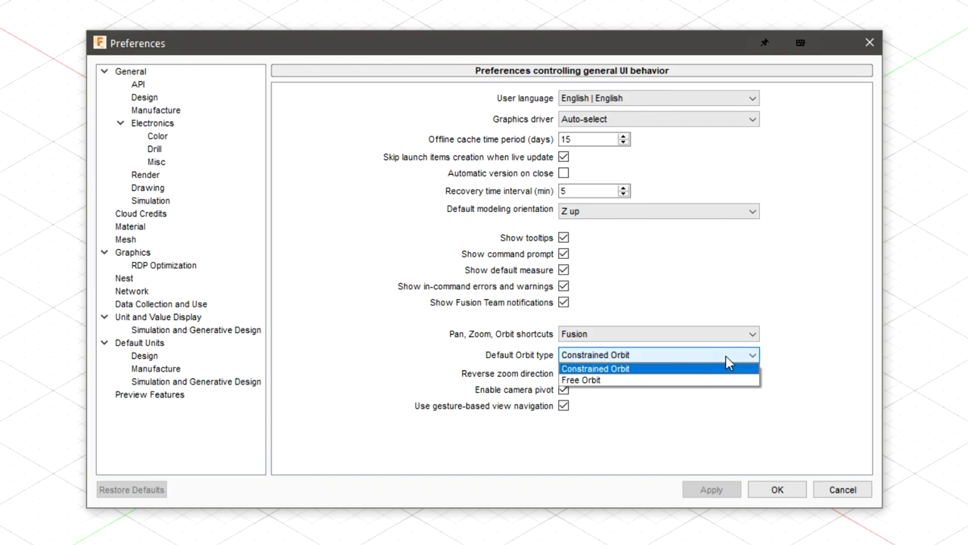
click(673, 368)
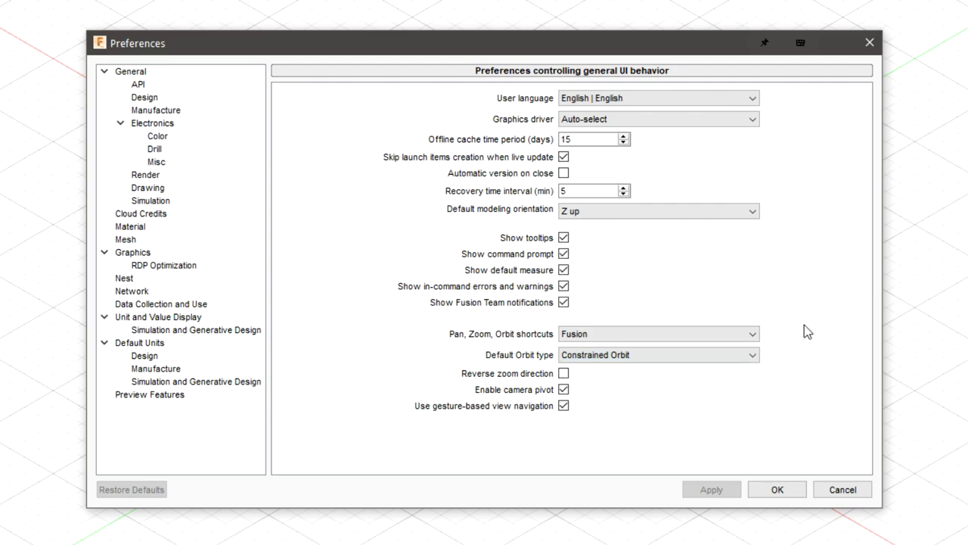
click(752, 214)
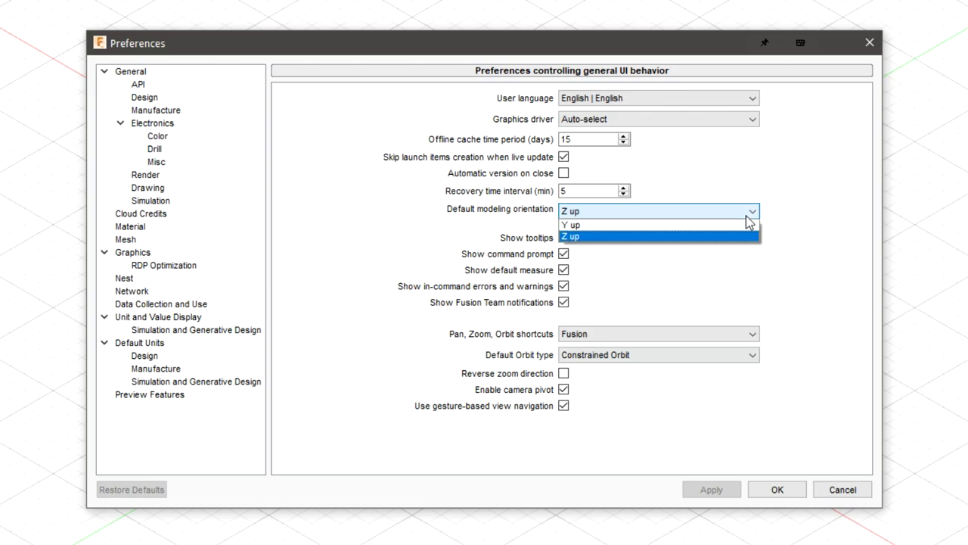
click(675, 236)
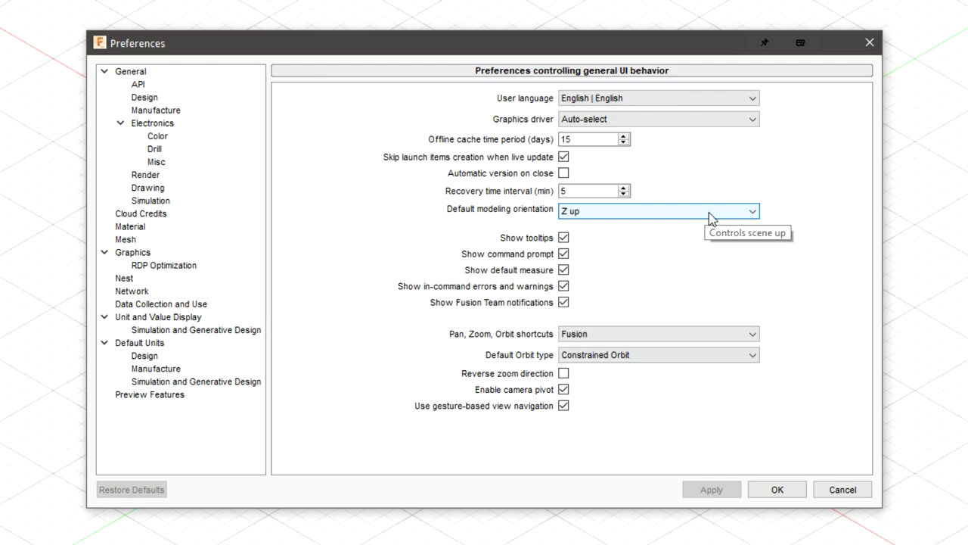
Set the Graphics transparency effect to Better Display, then apply and confirm the preferences.
click(160, 253)
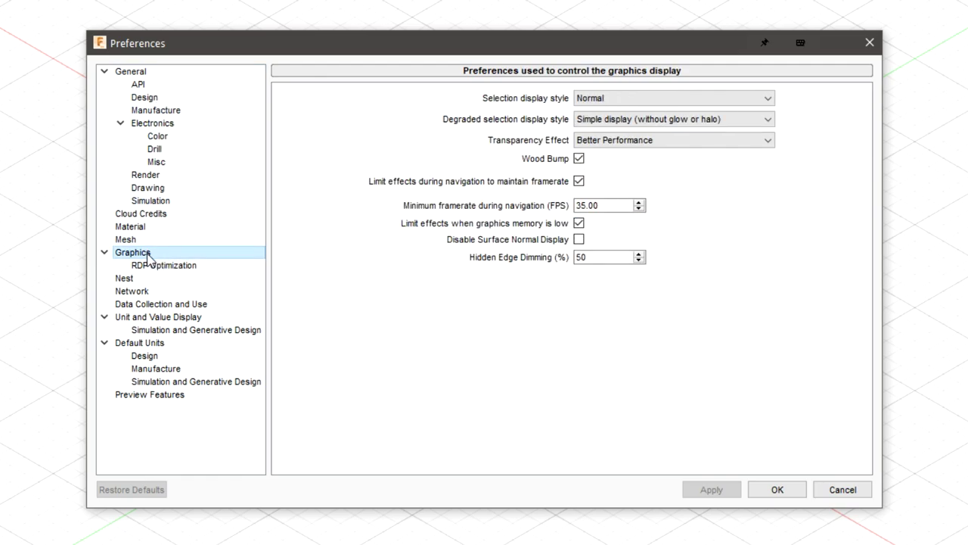
click(767, 119)
click(745, 139)
click(745, 141)
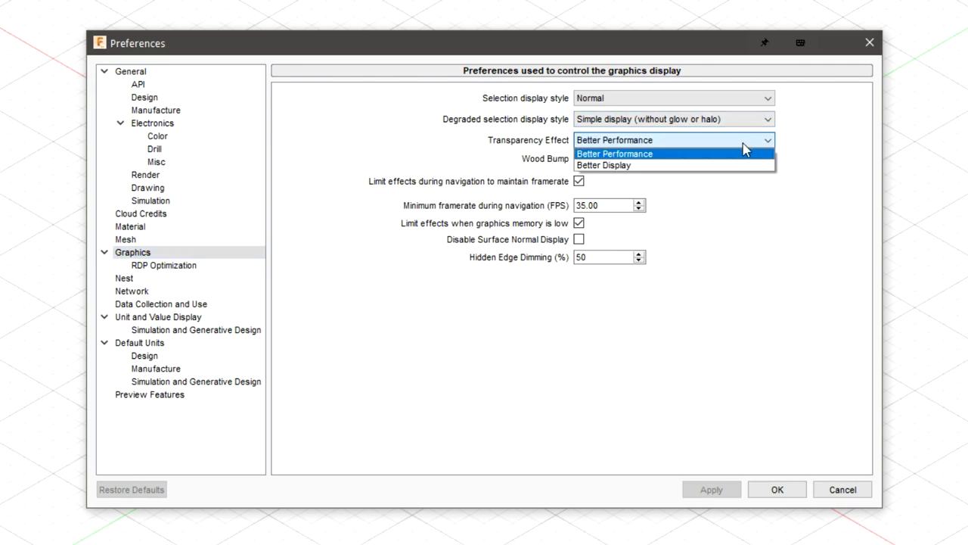
click(619, 166)
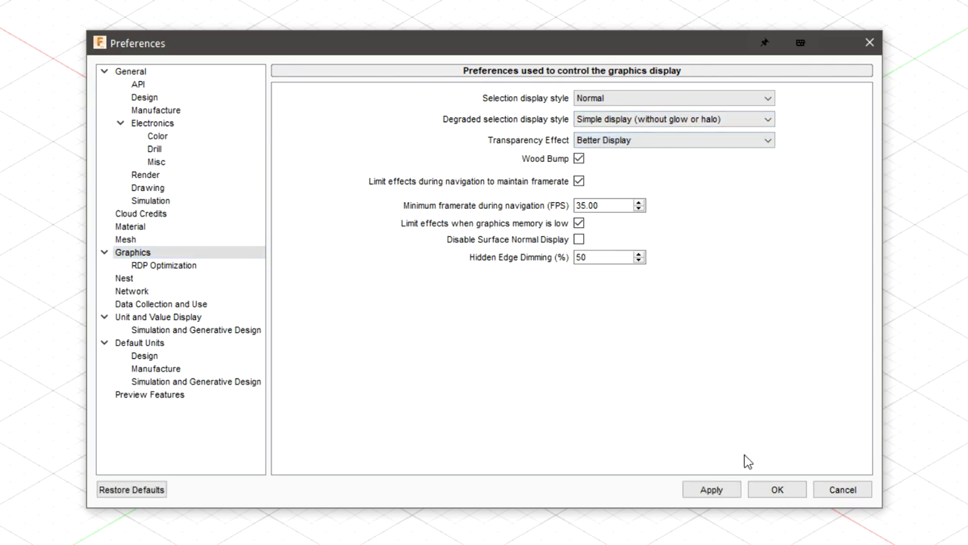
click(711, 489)
click(779, 491)
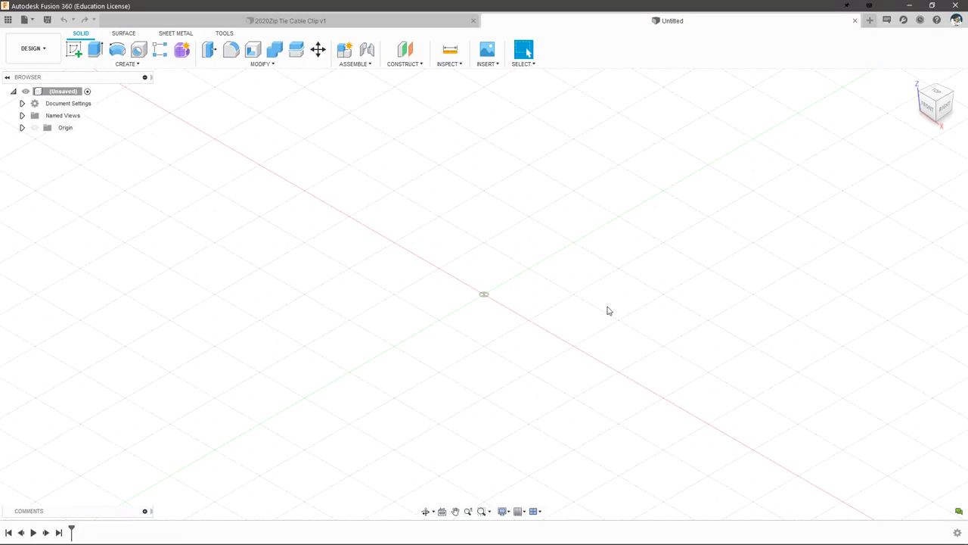
click(386, 20)
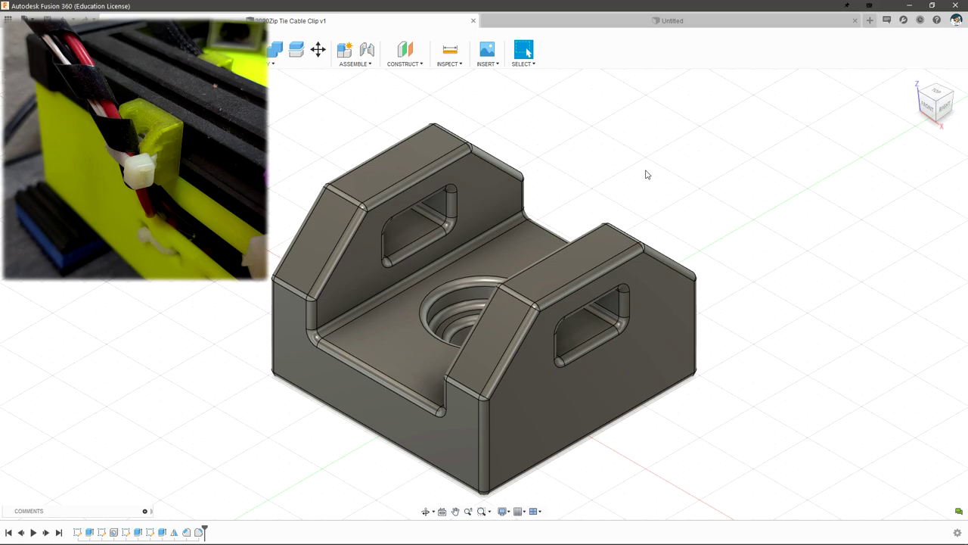
shift+middle_drag(426, 280, 528, 51)
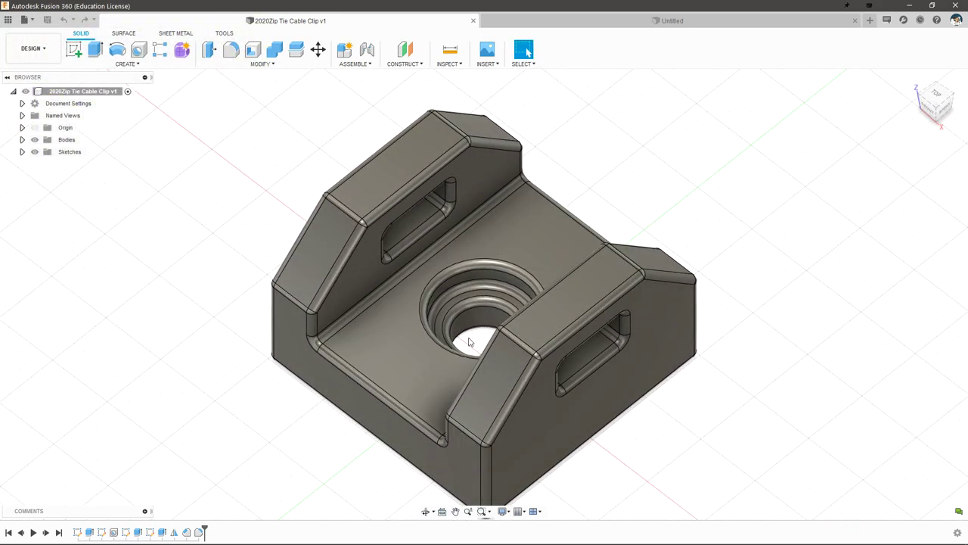
click(672, 21)
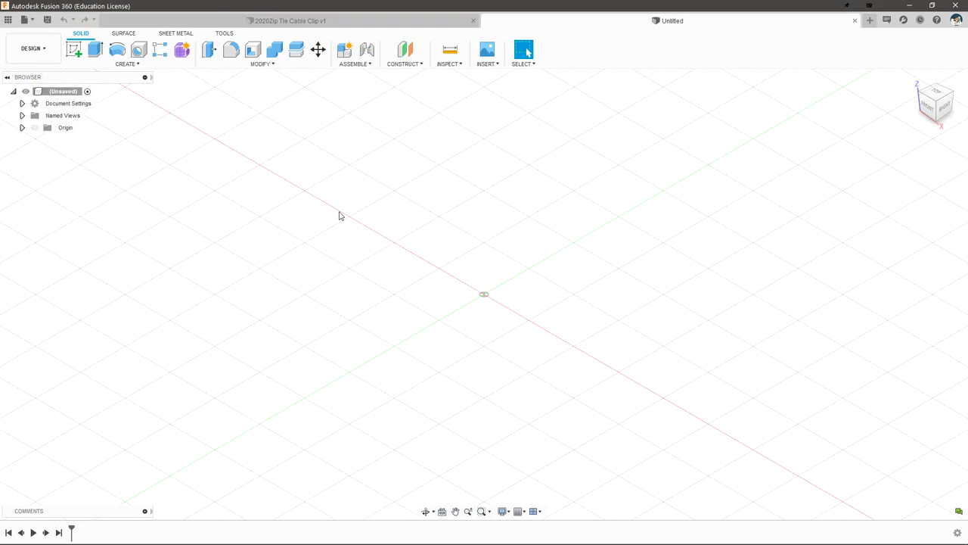
Save the design under the name 'Video 1' in the Fusion 360 Tutorials location.
click(45, 22)
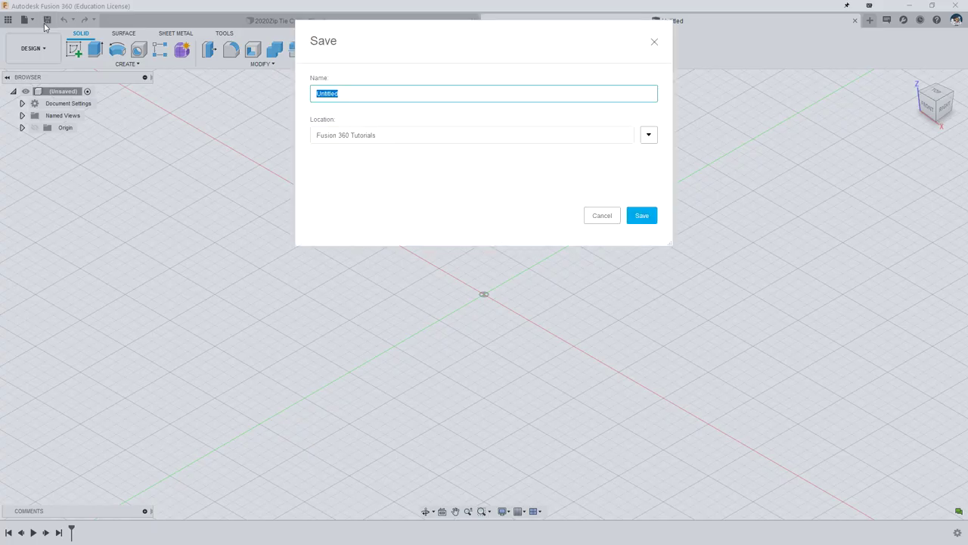
click(648, 135)
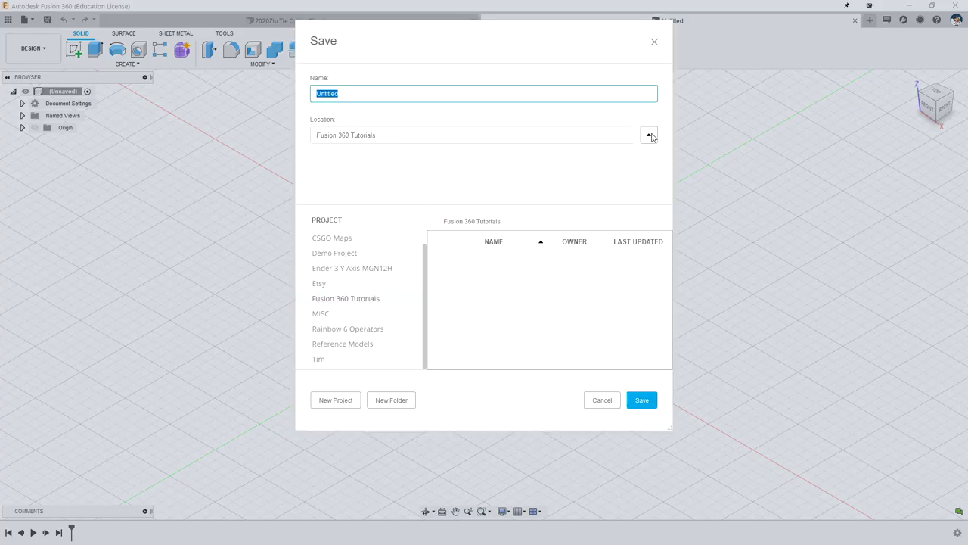
click(323, 305)
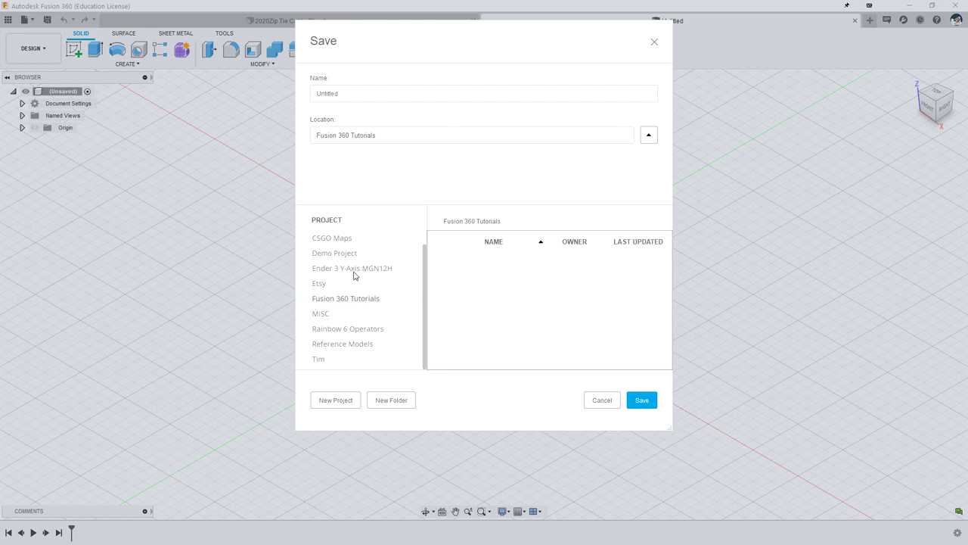
click(335, 95)
double_click(335, 95)
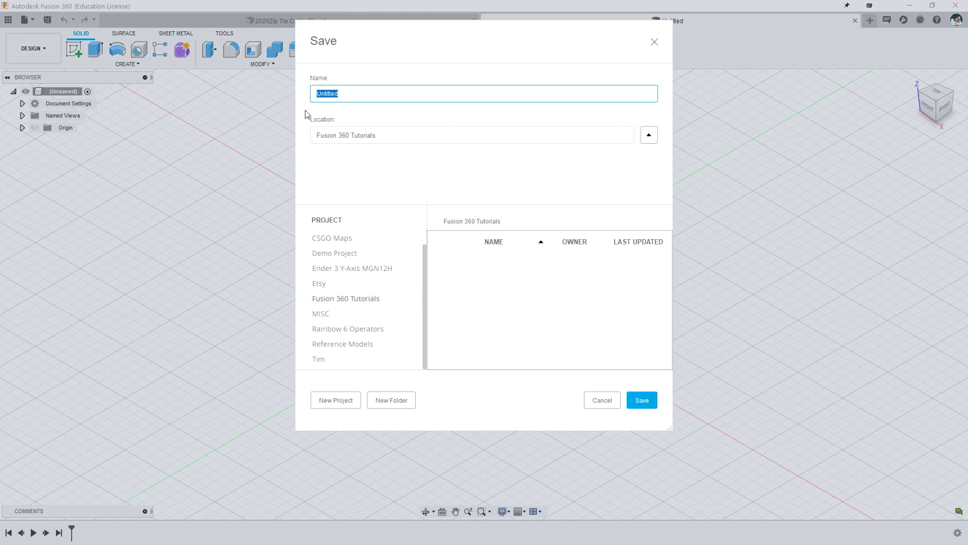
text(Video 1)
click(646, 401)
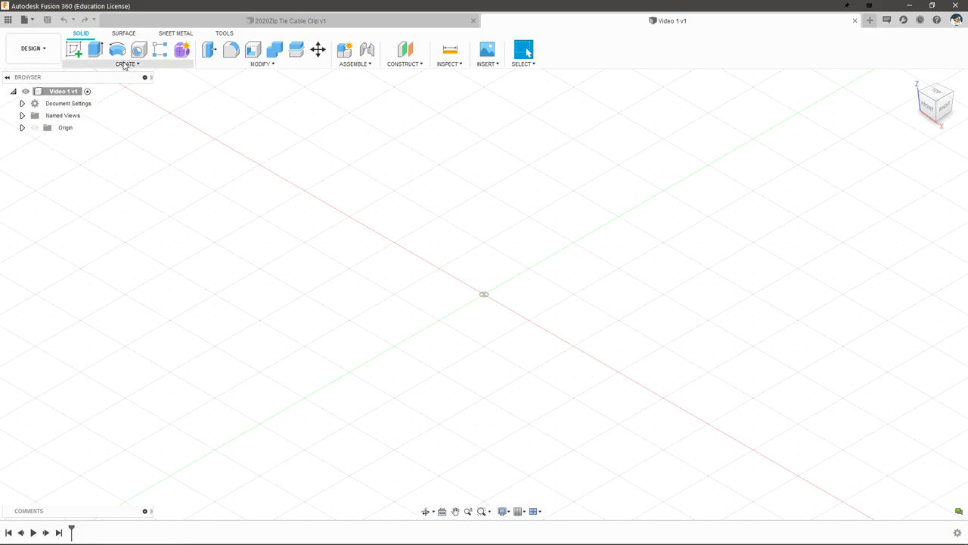
click(44, 52)
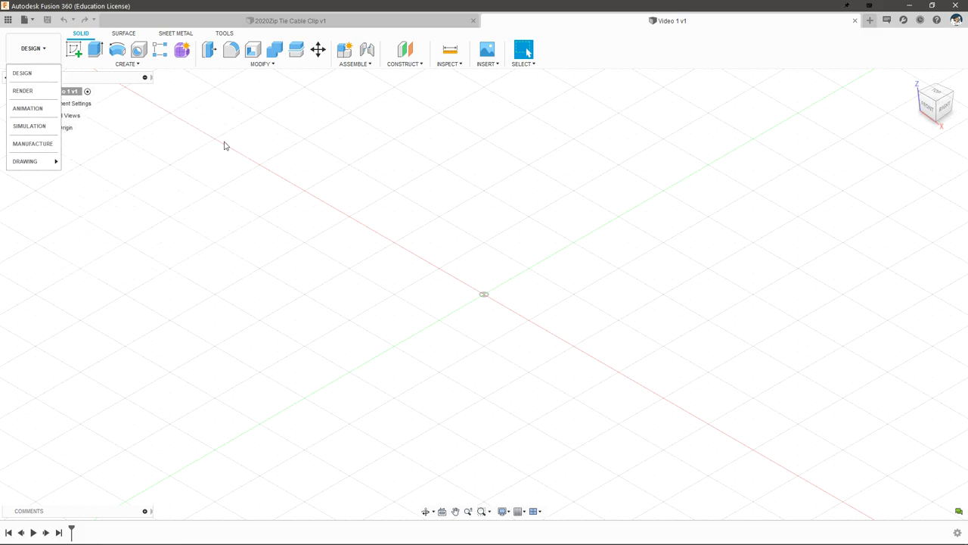
click(224, 146)
click(35, 60)
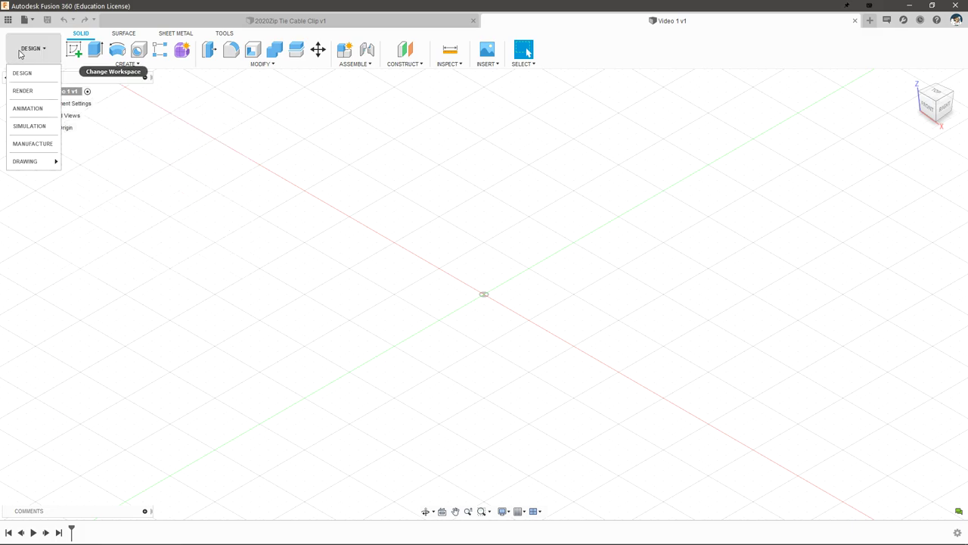
click(34, 75)
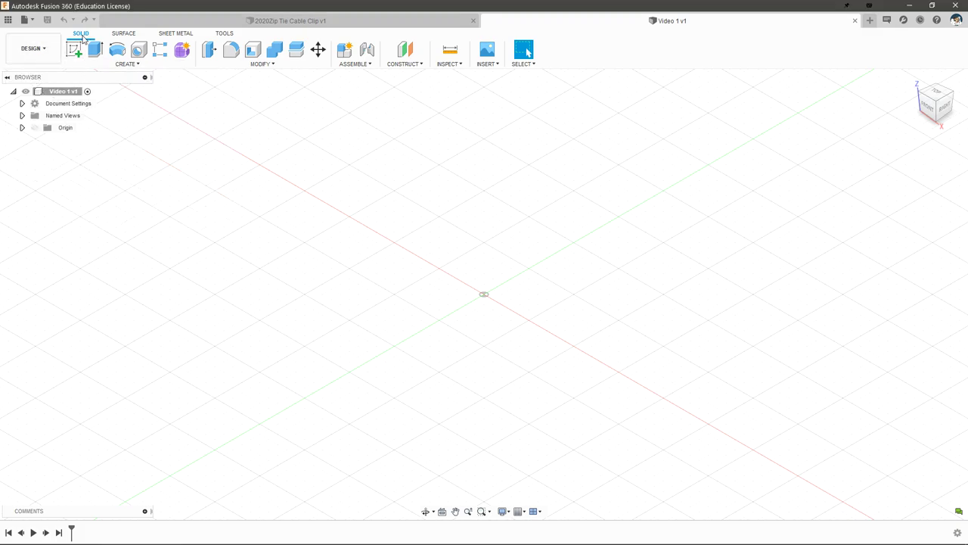
click(121, 34)
click(176, 35)
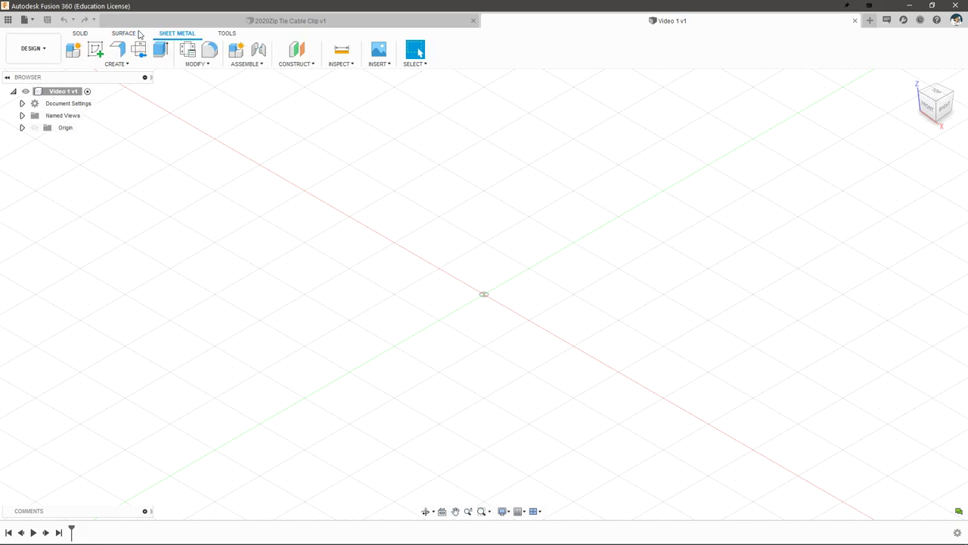
click(124, 35)
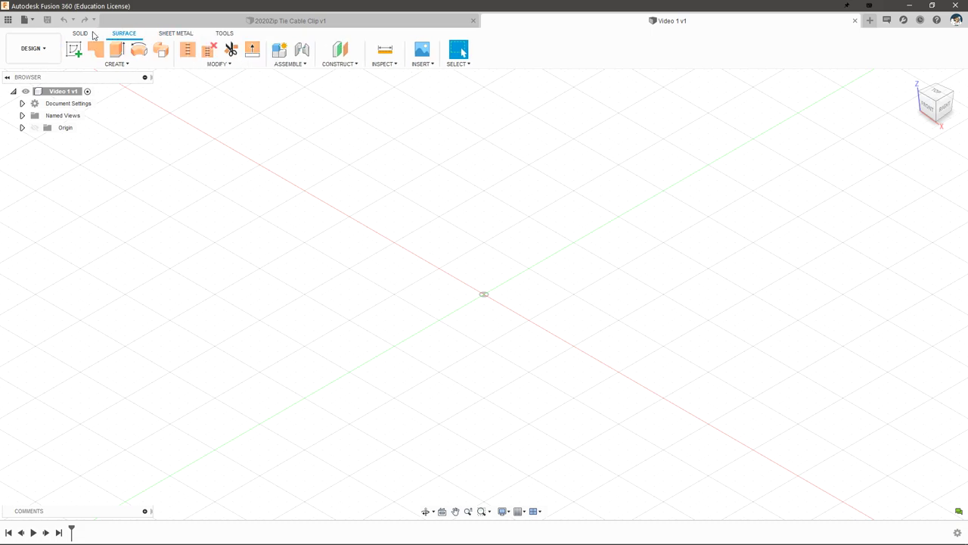
click(81, 34)
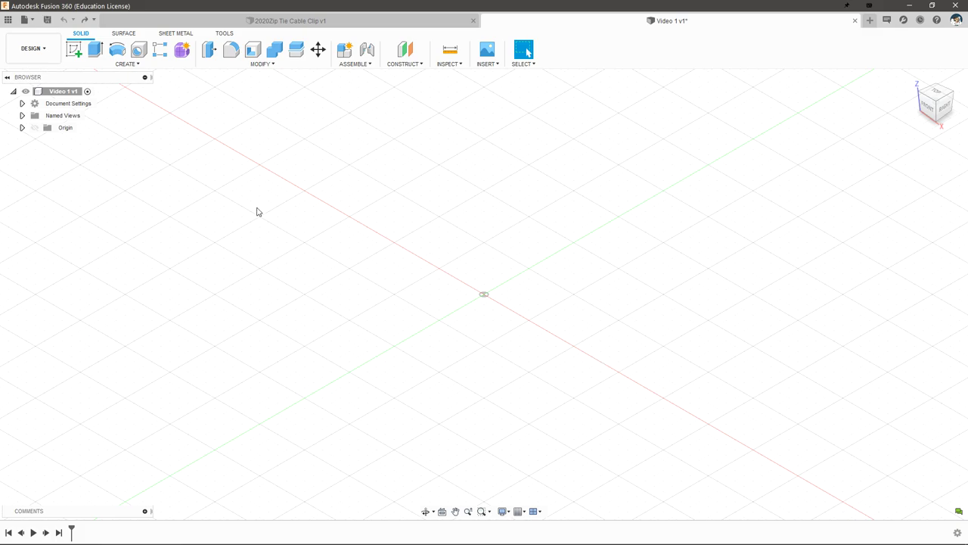
Start the Box command from the CREATE menu.
click(127, 63)
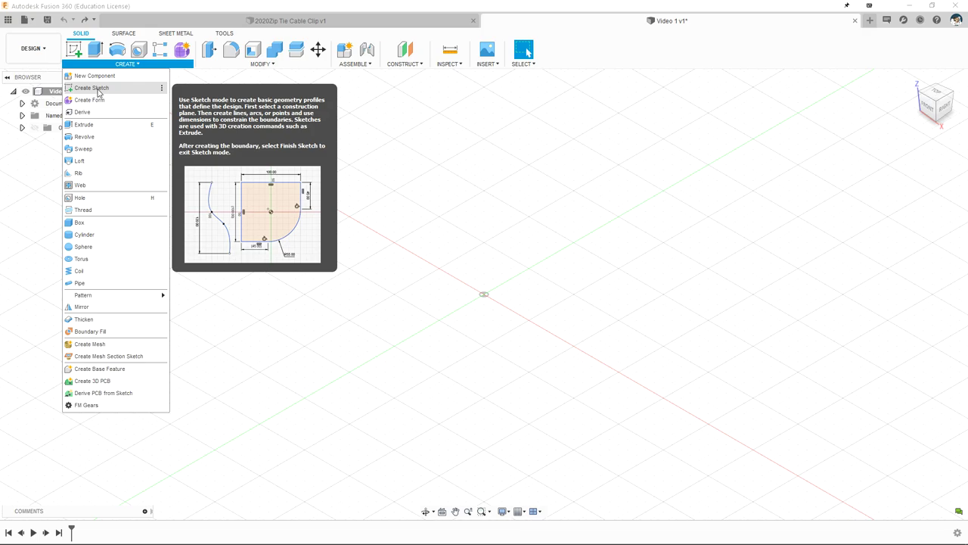
click(88, 227)
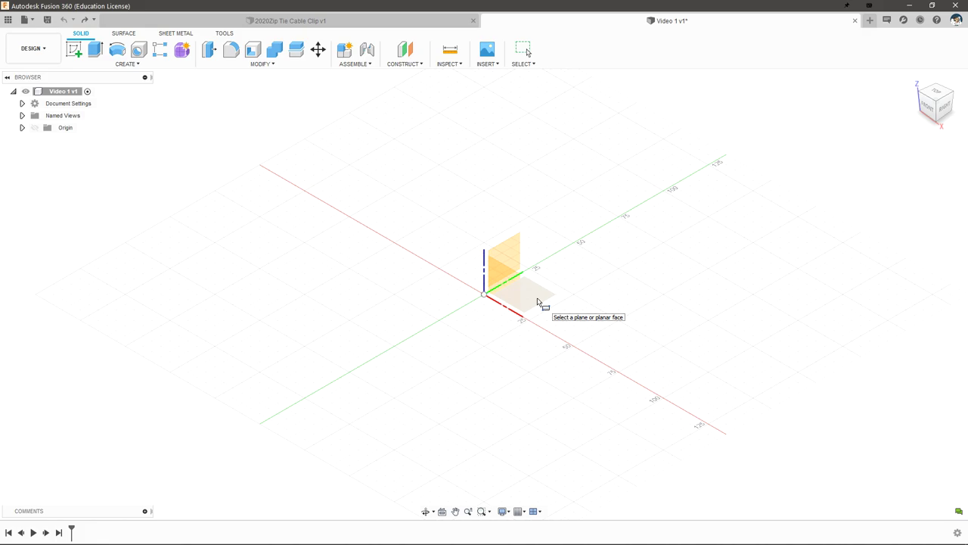
Create a 55 × 50 × 45 mm box on the XY origin plane as a new body.
click(538, 303)
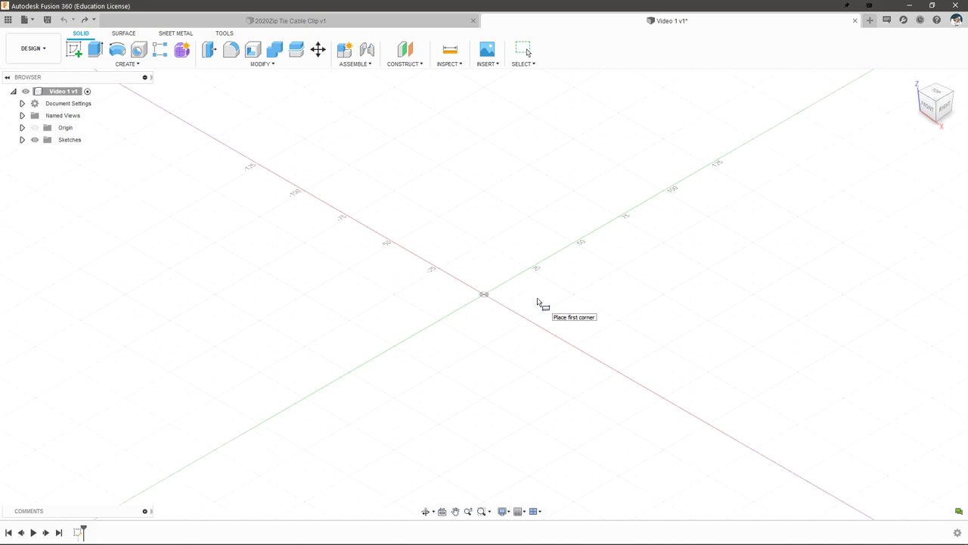
click(488, 245)
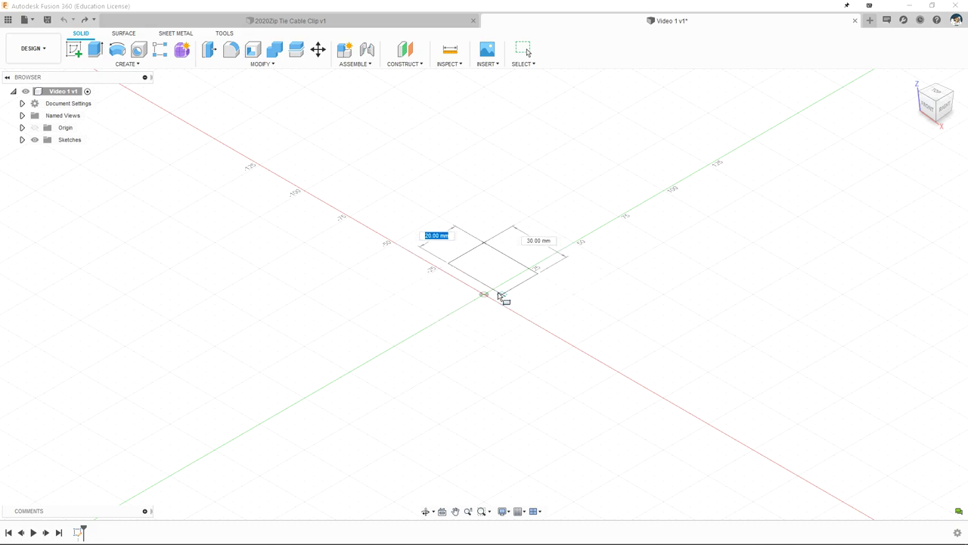
click(484, 349)
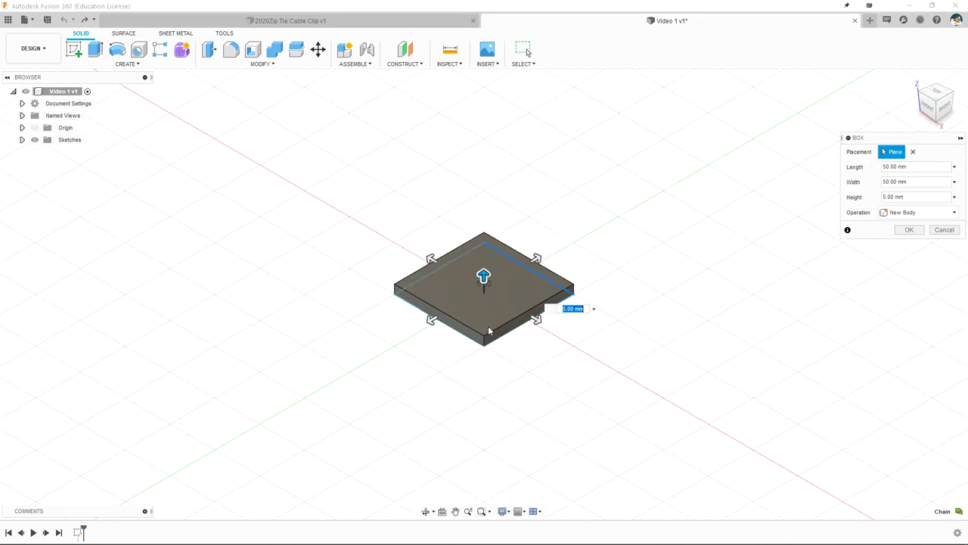
drag(484, 278, 483, 198)
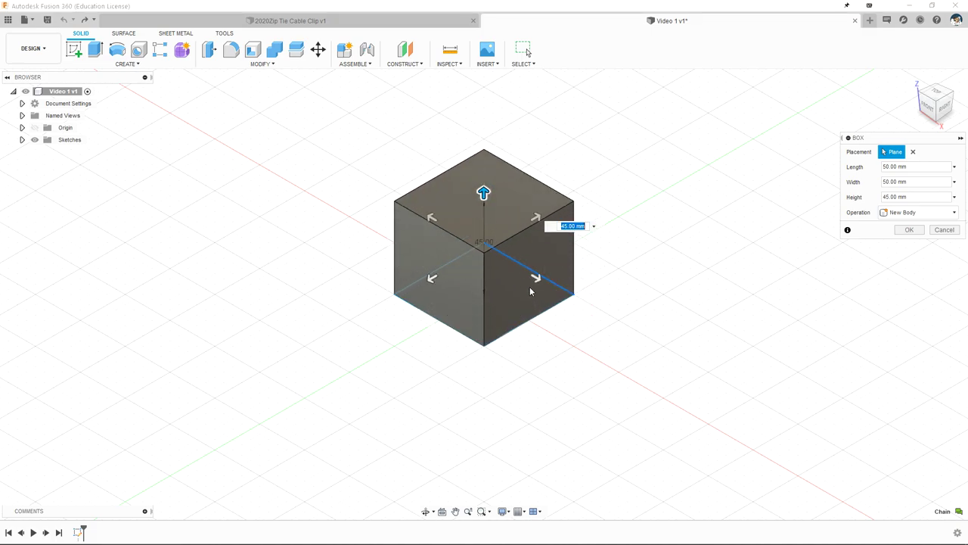
mouse_move(534, 281)
mouse_down()
mouse_move(577, 295)
mouse_move(546, 281)
mouse_up()
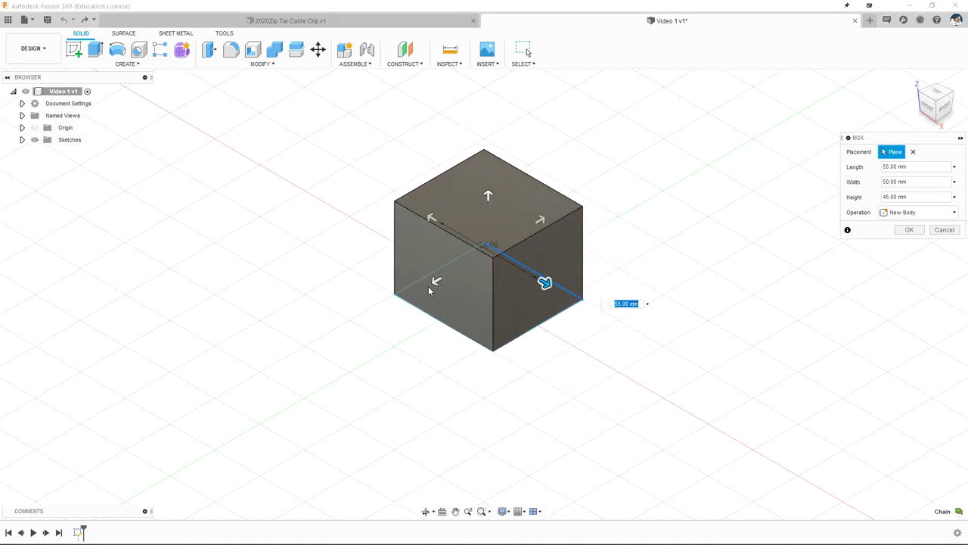
mouse_move(437, 281)
mouse_down()
mouse_move(372, 315)
mouse_move(436, 281)
mouse_up()
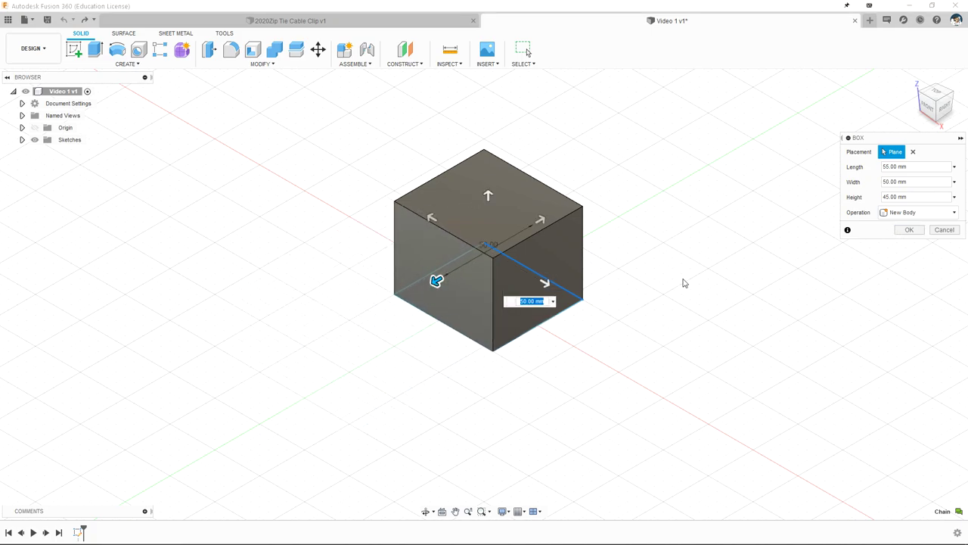
key(Return)
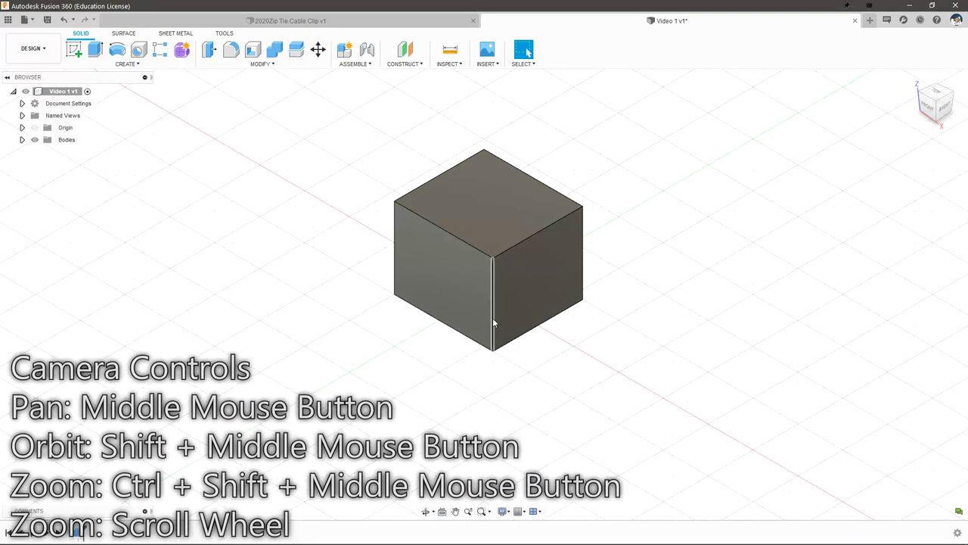
middle_drag(484, 186, 466, 191)
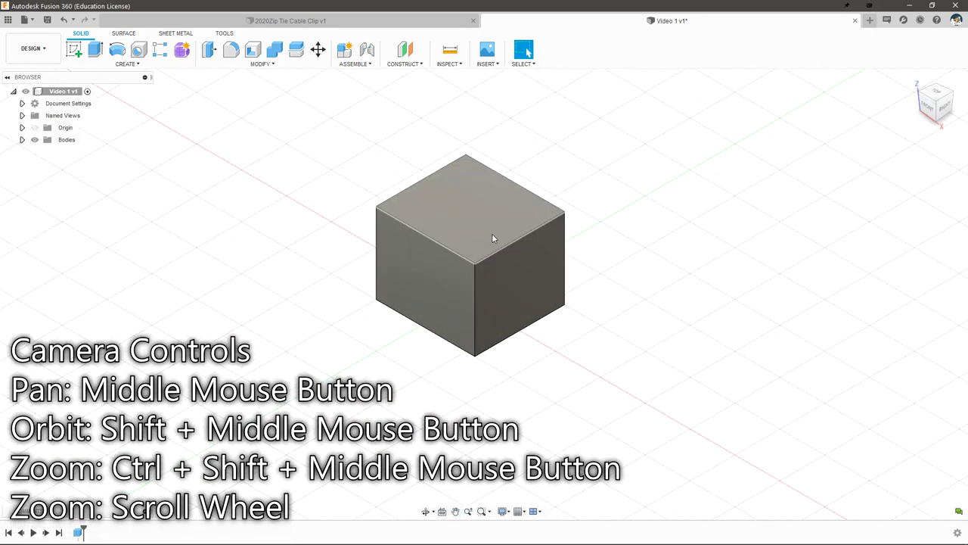
shift+middle_drag(452, 232, 366, 187)
key(F6)
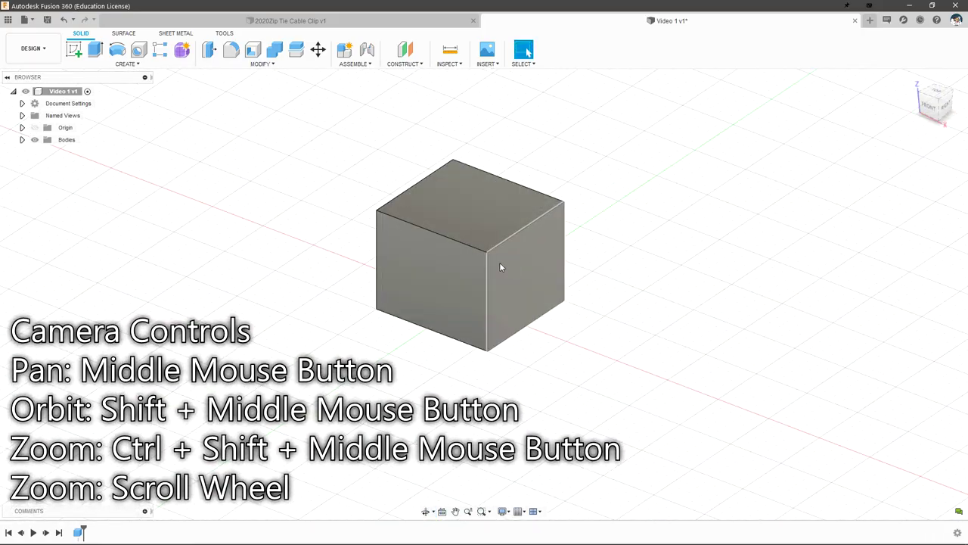
scroll(463, 280, down, 3)
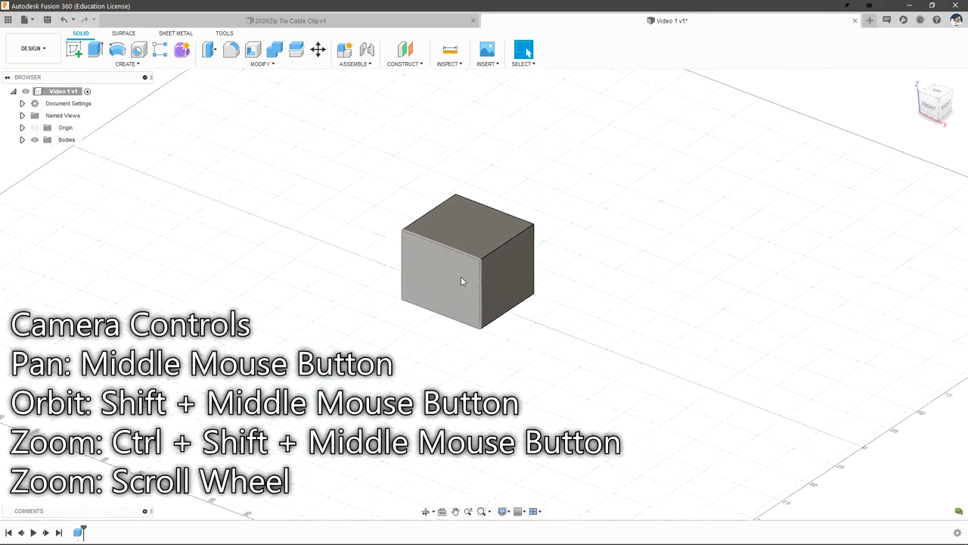
scroll(461, 281, up, 5)
scroll(461, 281, down, 3)
scroll(461, 281, up, 5)
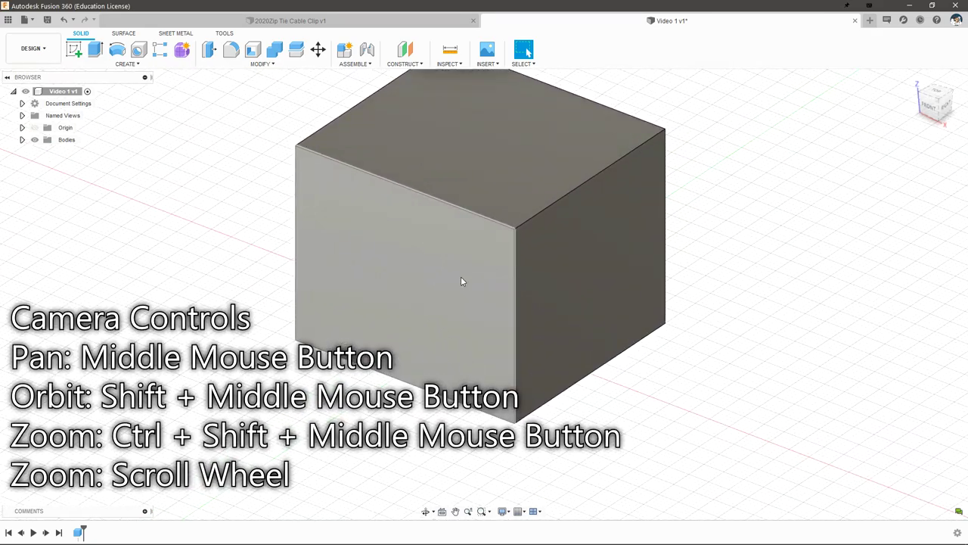
ctrl+shift+middle_drag(462, 282, 491, 284)
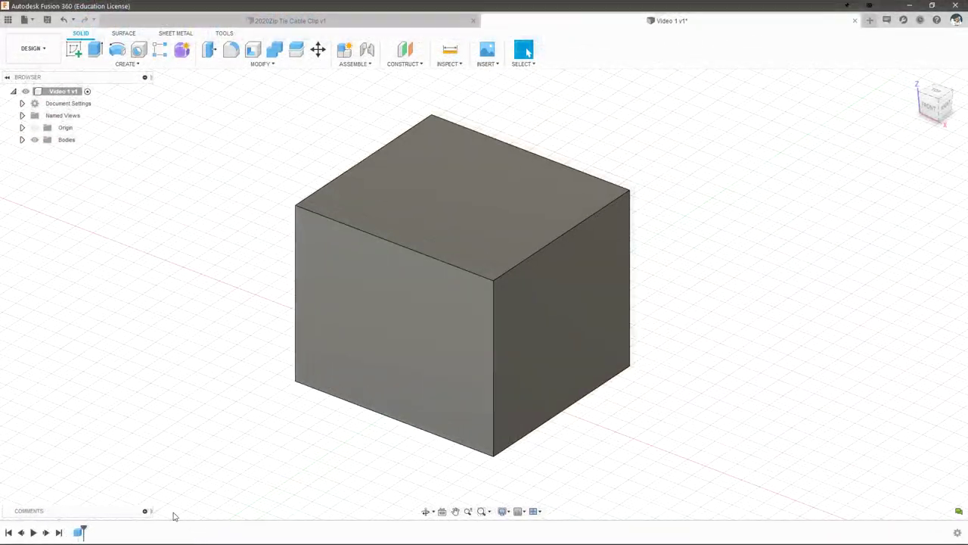
Step the timeline back and forward to replay the box feature.
click(55, 513)
click(45, 534)
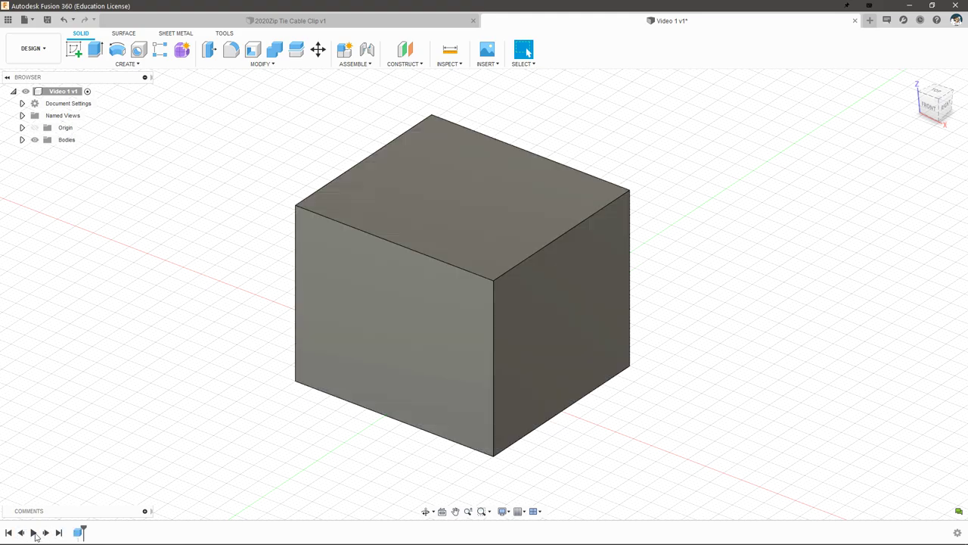
click(20, 533)
click(45, 533)
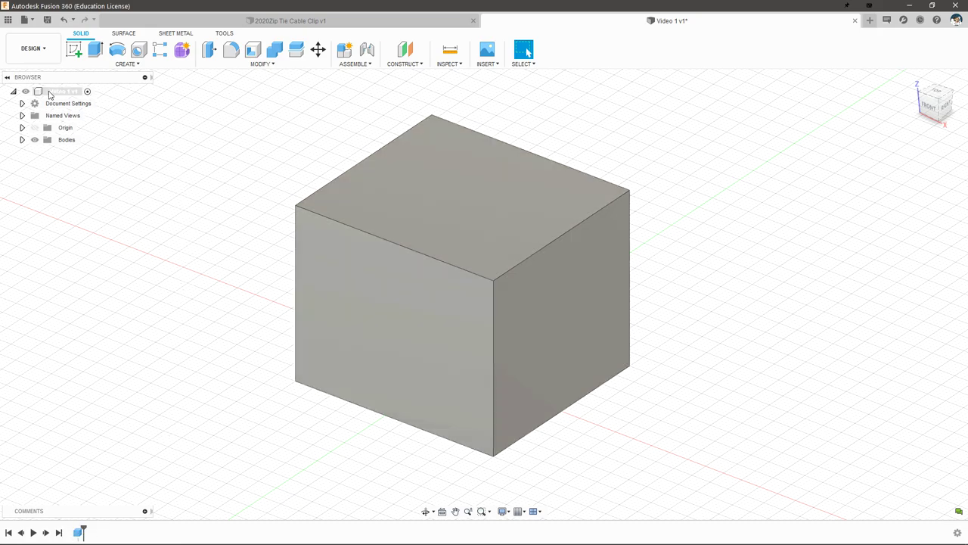
Turn off design history capture on the root component, then turn it back on.
right_click(66, 92)
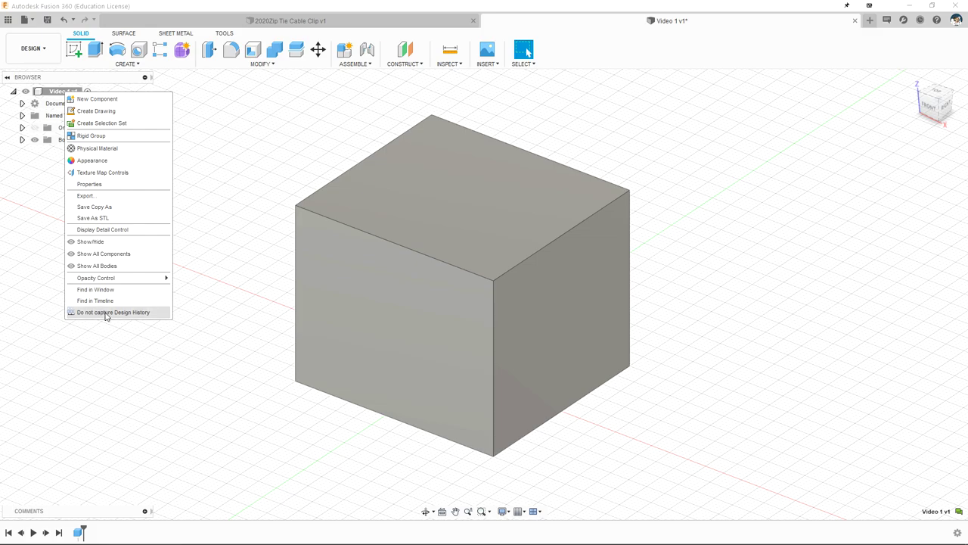
click(106, 312)
click(498, 289)
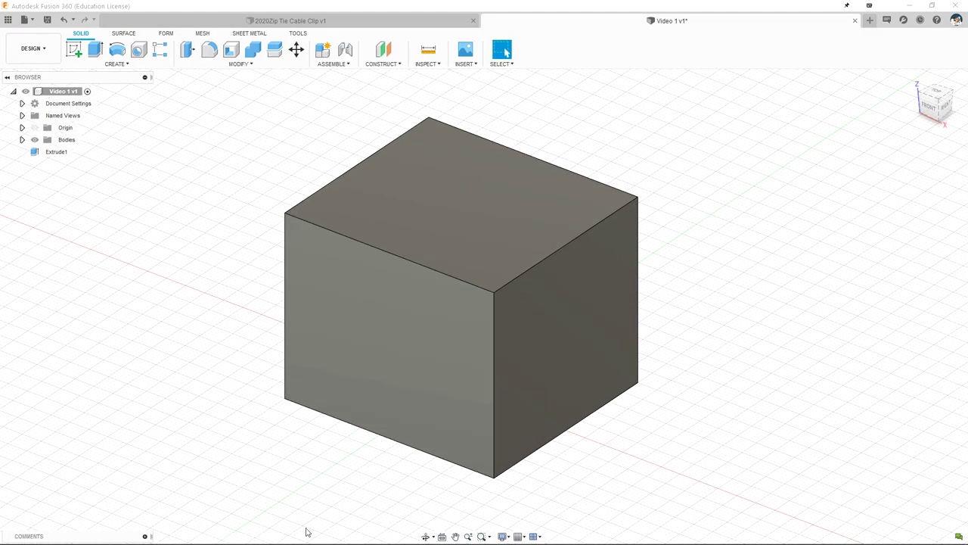
right_click(65, 91)
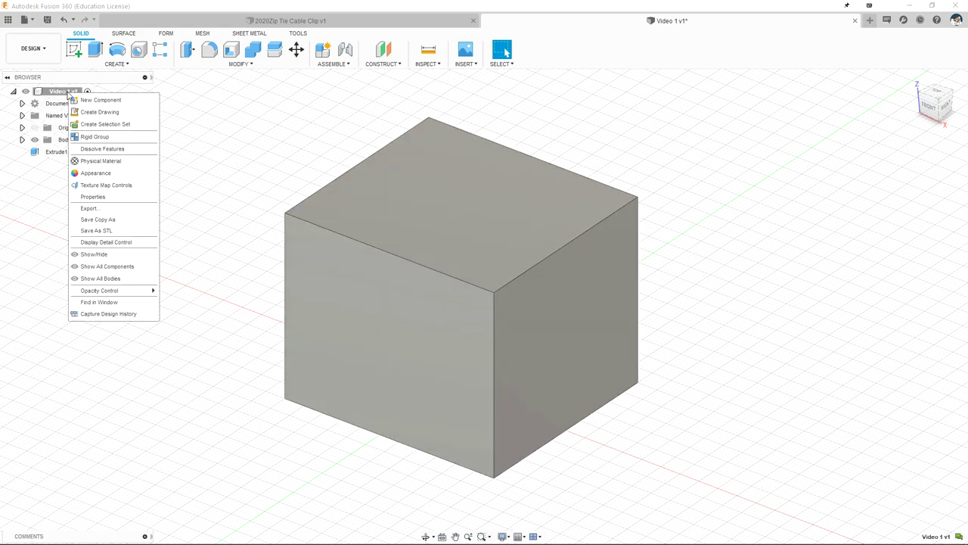
click(118, 314)
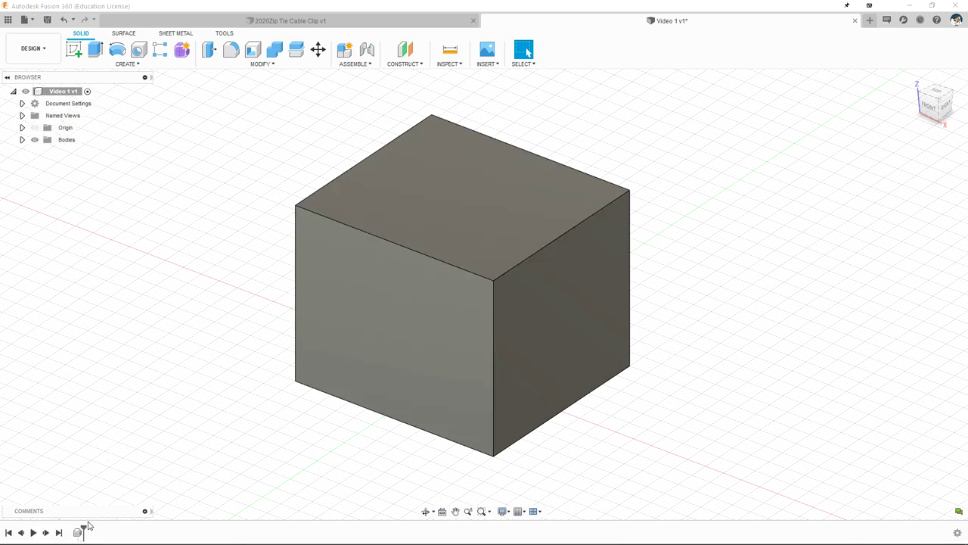
Step through the box's history, then delete the box feature from the timeline.
click(23, 532)
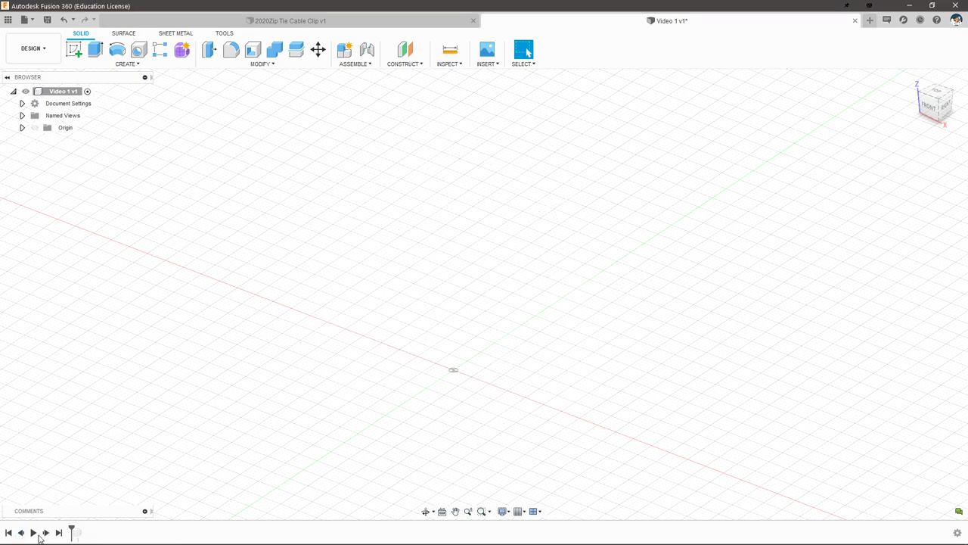
click(45, 532)
click(21, 533)
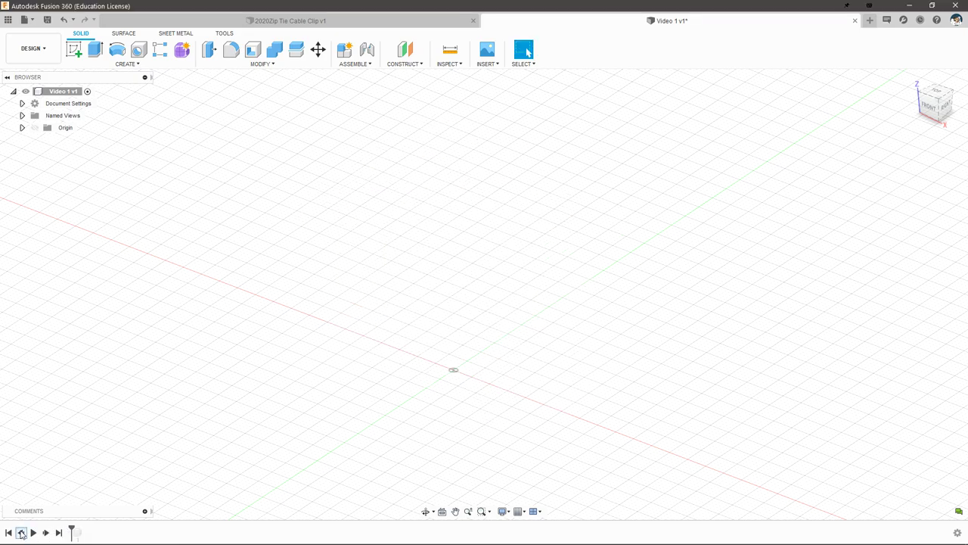
right_click(76, 531)
click(98, 488)
Start a new sketch on the horizontal origin plane and recentre the view on the origin.
click(73, 50)
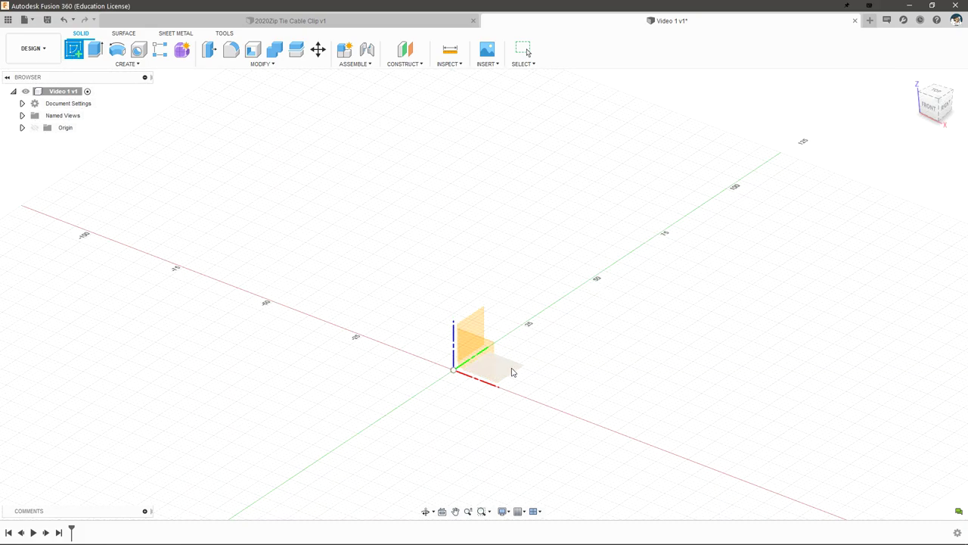
click(511, 371)
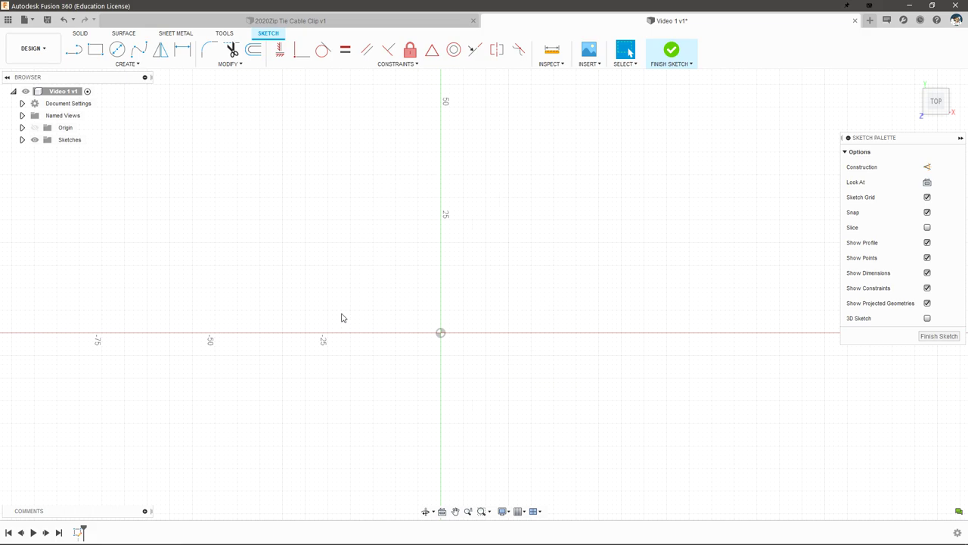
mouse_move(371, 358)
middle_down()
mouse_move(534, 194)
mouse_move(368, 341)
mouse_move(357, 272)
mouse_move(387, 305)
middle_up()
scroll(439, 282, up, 3)
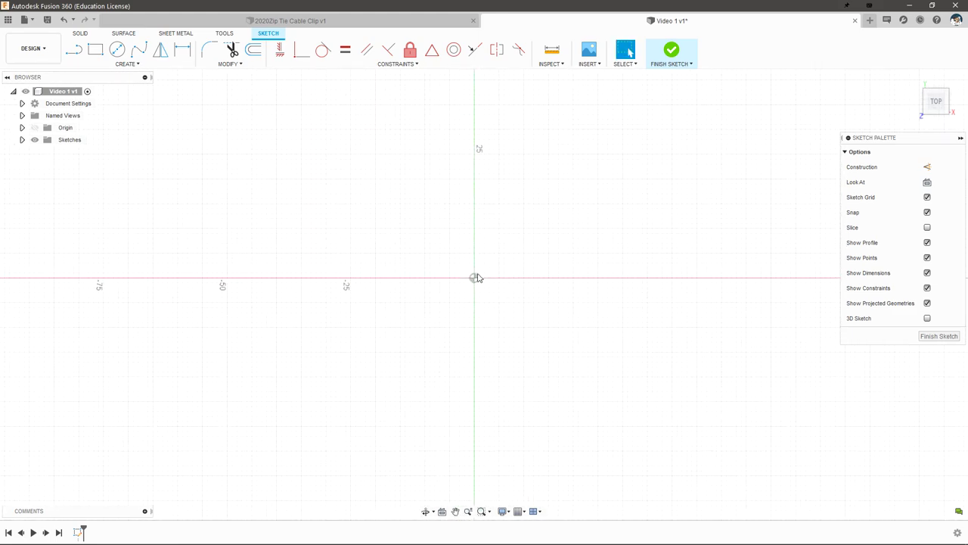
mouse_move(514, 251)
middle_down()
mouse_move(489, 272)
mouse_move(473, 240)
middle_up()
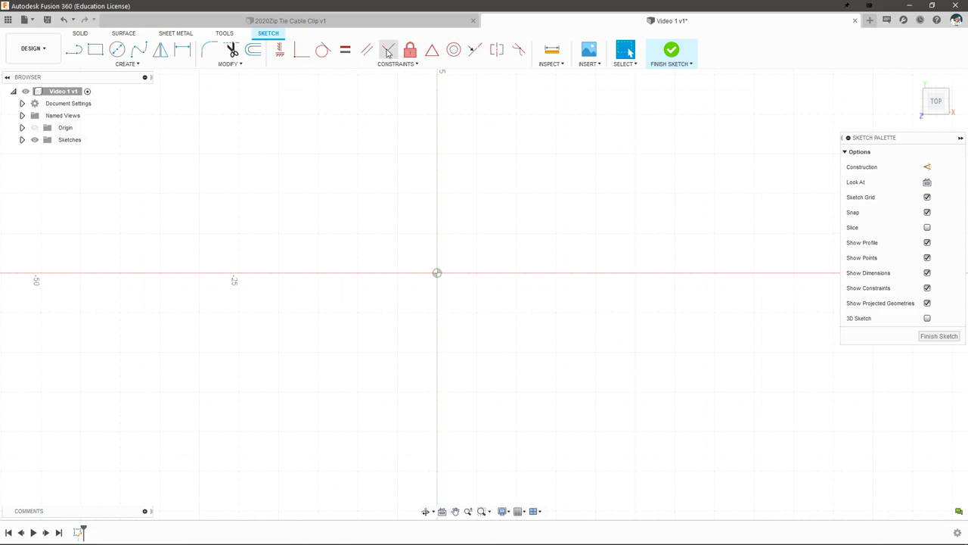
Orbit the cable clip model to view its underside, then return to Video 1.
click(373, 21)
shift+middle_drag(439, 326, 371, 303)
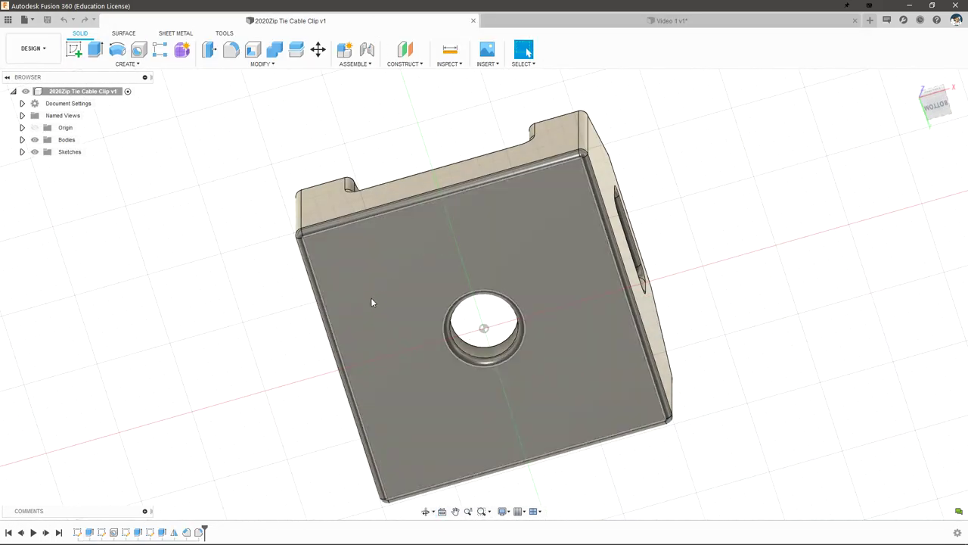
key(ctrl+Tab)
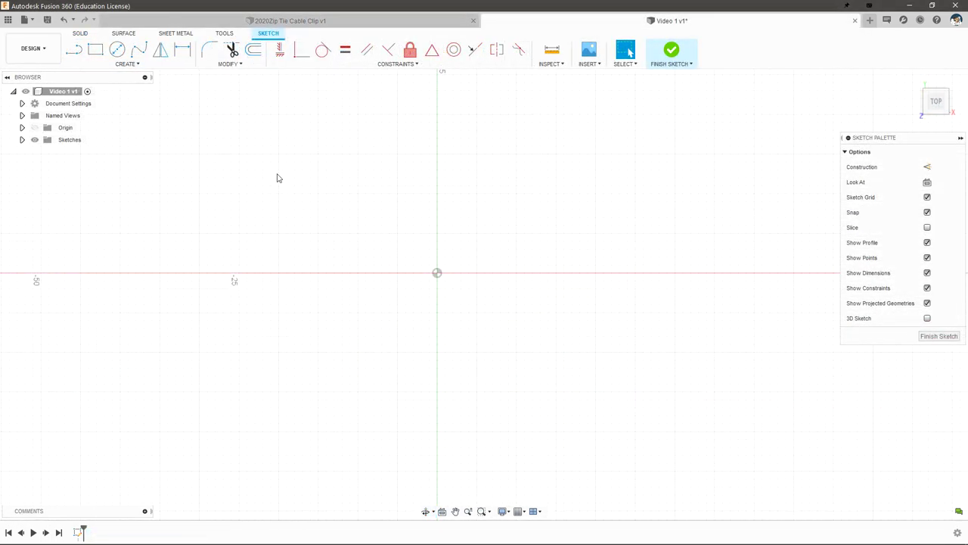
Draw a 20 × 20 mm center rectangle at the sketch origin and end the tool.
click(139, 64)
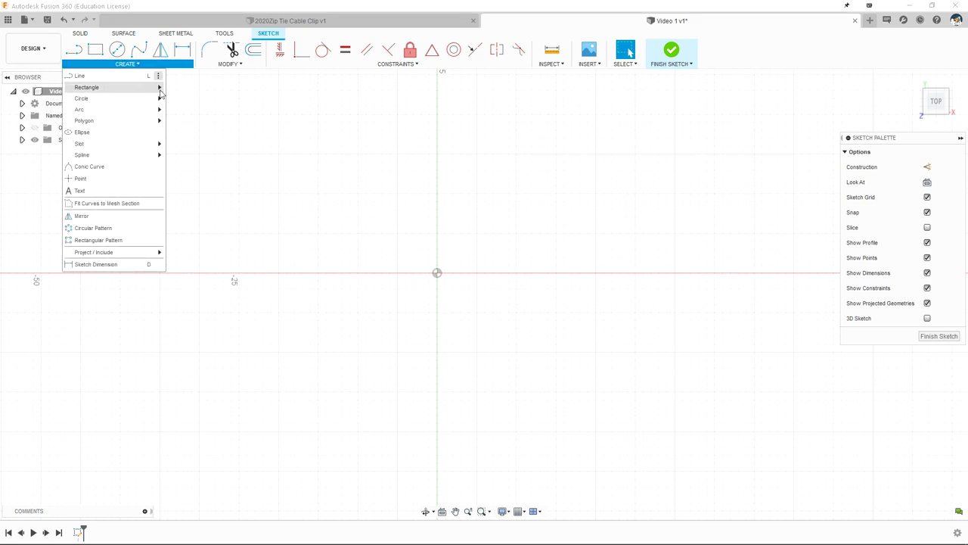
mouse_move(160, 89)
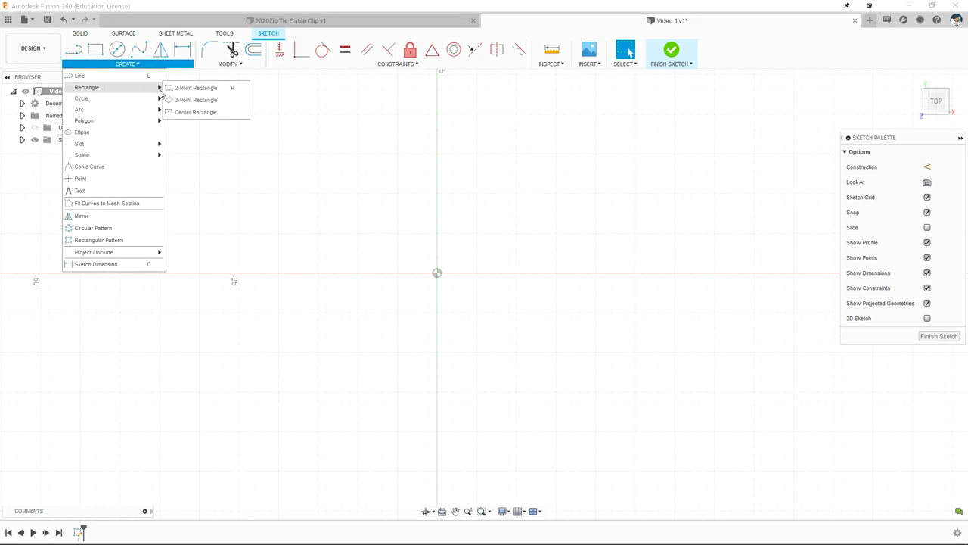
click(233, 117)
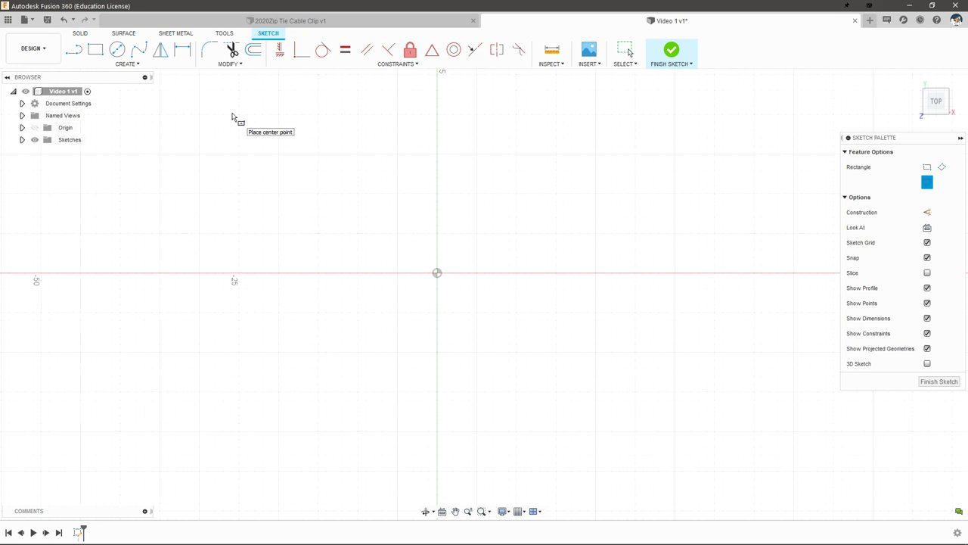
click(437, 273)
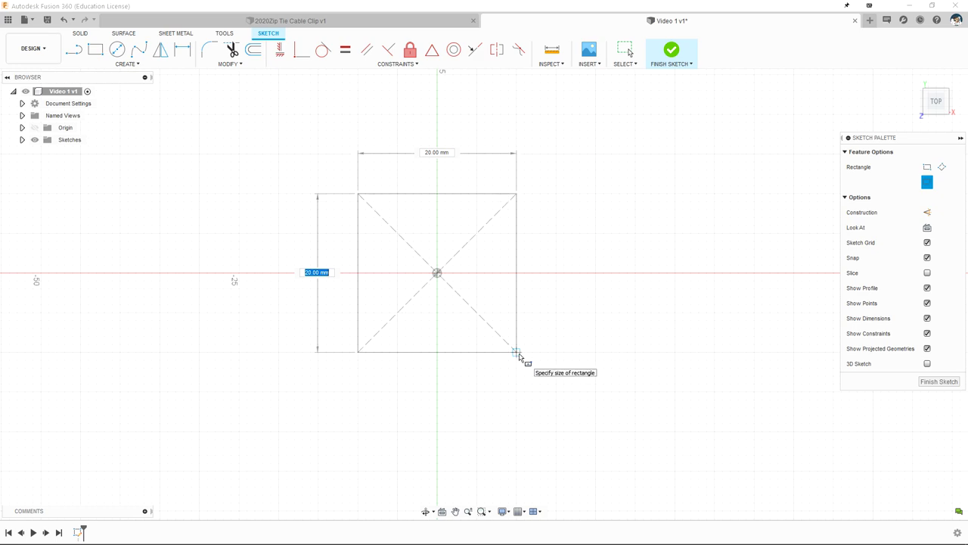
click(519, 357)
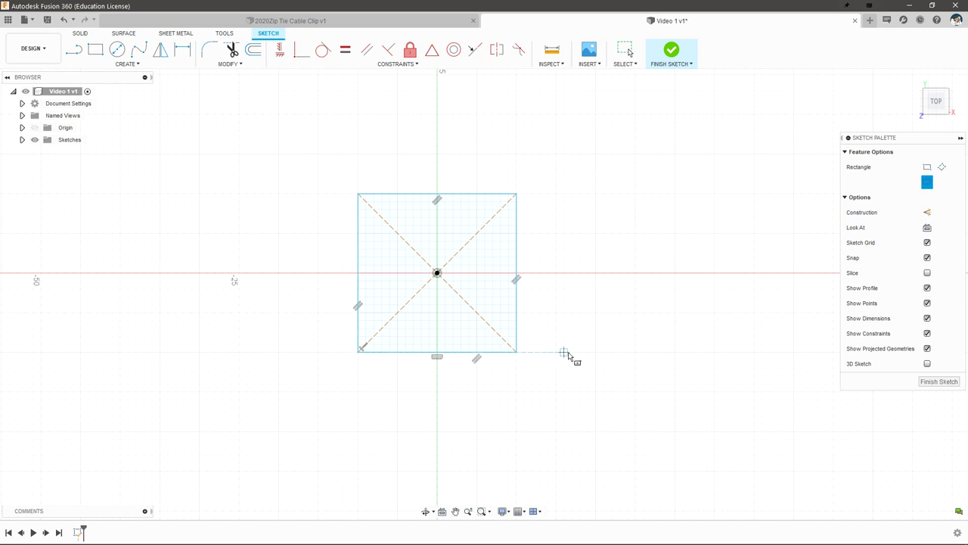
right_click(611, 219)
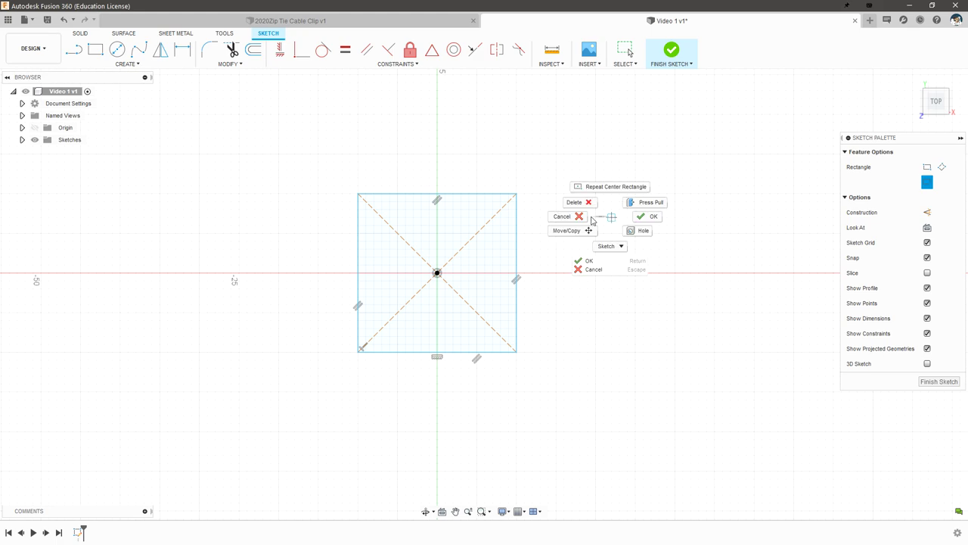
click(580, 222)
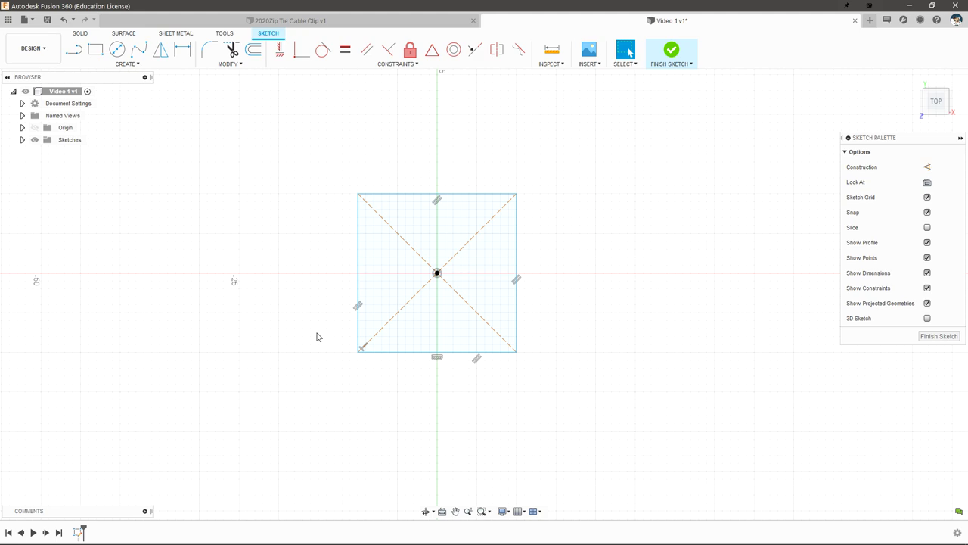
Test the square's constraints by stretching a corner, cancelling, and selecting its top edge.
mouse_move(516, 195)
mouse_down()
mouse_move(534, 233)
mouse_move(618, 252)
mouse_move(598, 129)
mouse_move(499, 151)
mouse_move(547, 186)
mouse_move(584, 186)
mouse_up()
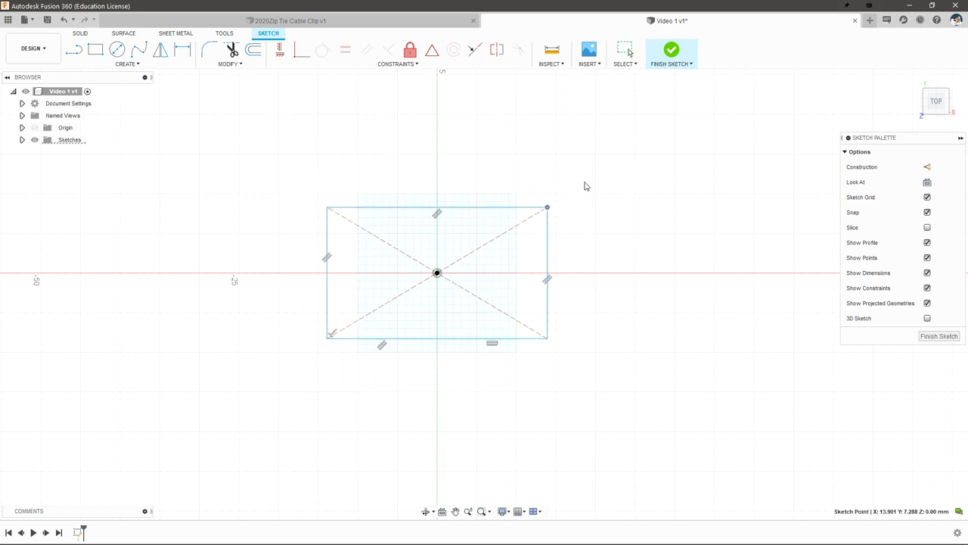
key(Escape)
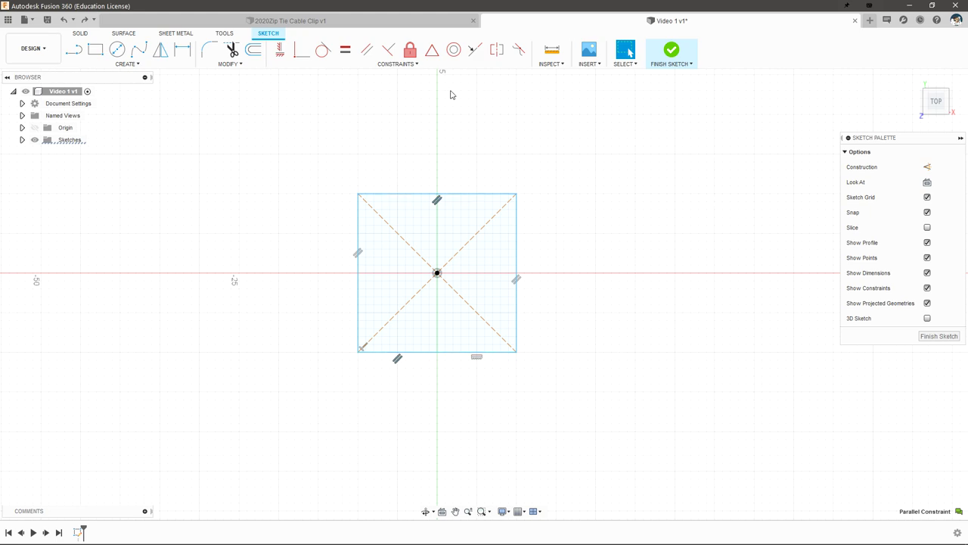
click(366, 51)
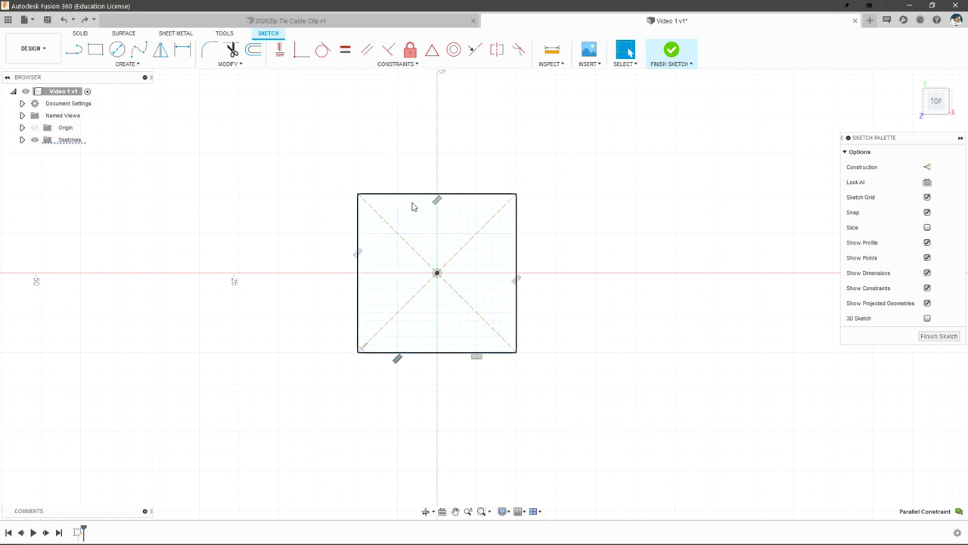
click(407, 195)
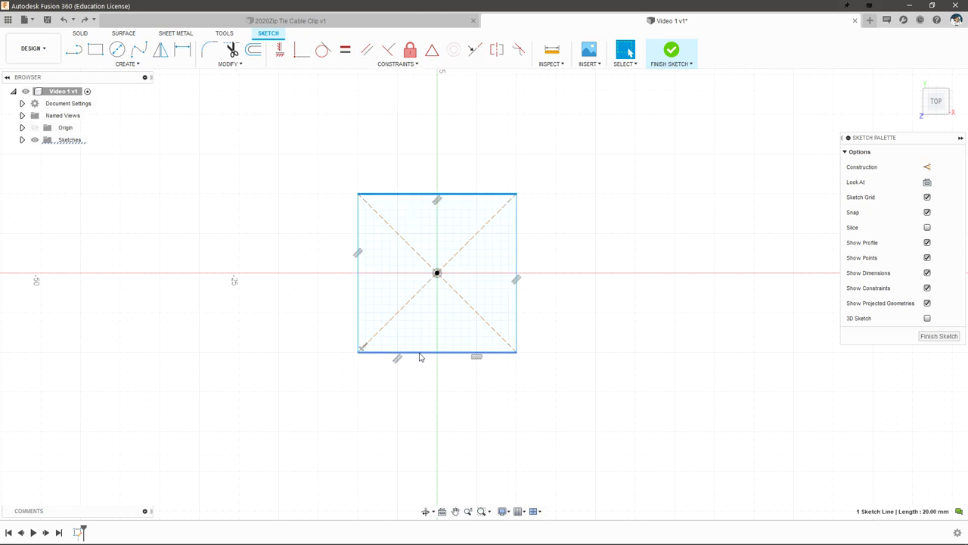
click(535, 393)
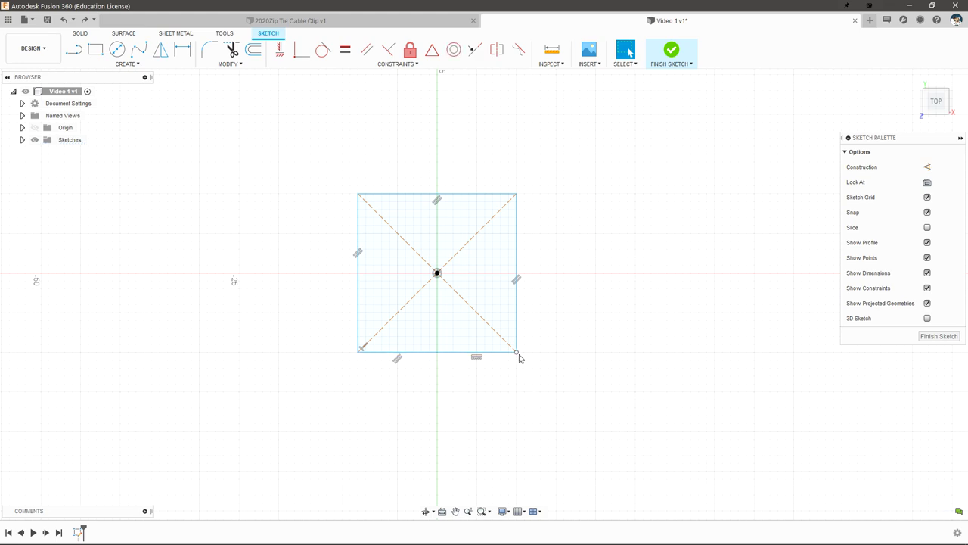
Drag the rectangle's corners, undoing a distortion, until it is a large square around the origin.
drag(517, 357, 635, 353)
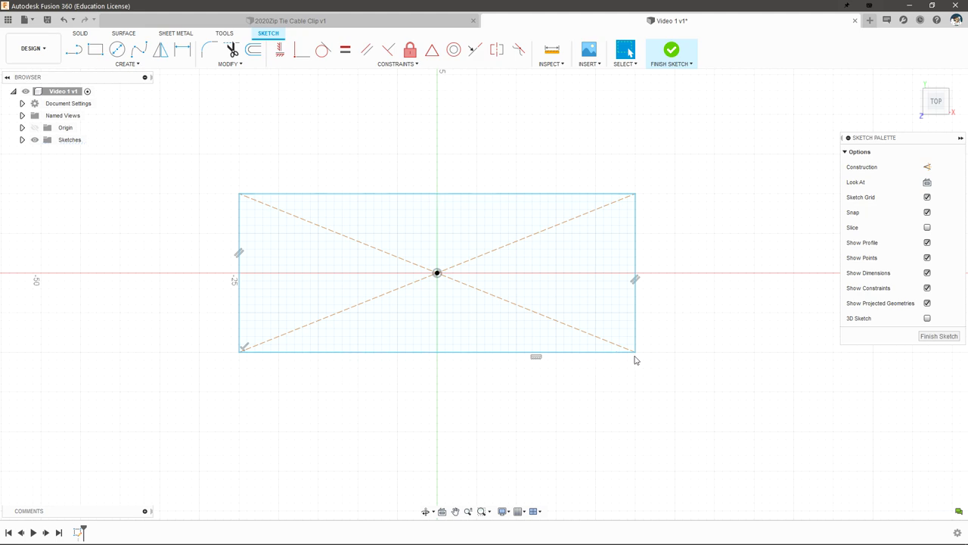
mouse_move(635, 352)
mouse_down()
mouse_move(767, 342)
mouse_move(741, 363)
mouse_move(646, 356)
mouse_move(510, 385)
mouse_move(512, 374)
mouse_move(776, 391)
mouse_move(578, 395)
mouse_move(676, 396)
mouse_move(552, 375)
mouse_move(559, 378)
mouse_up()
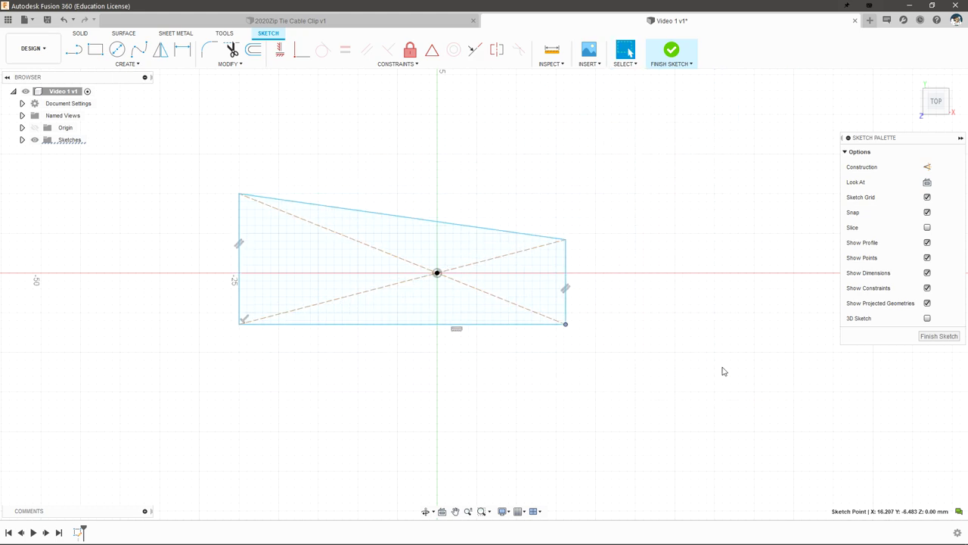
key(ctrl+z)
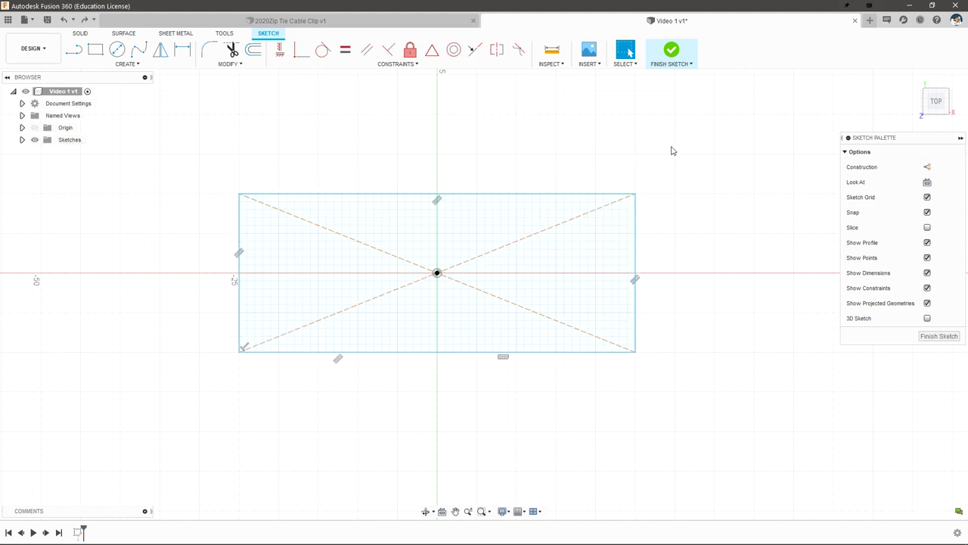
middle_drag(636, 195, 606, 230)
drag(605, 230, 363, 256)
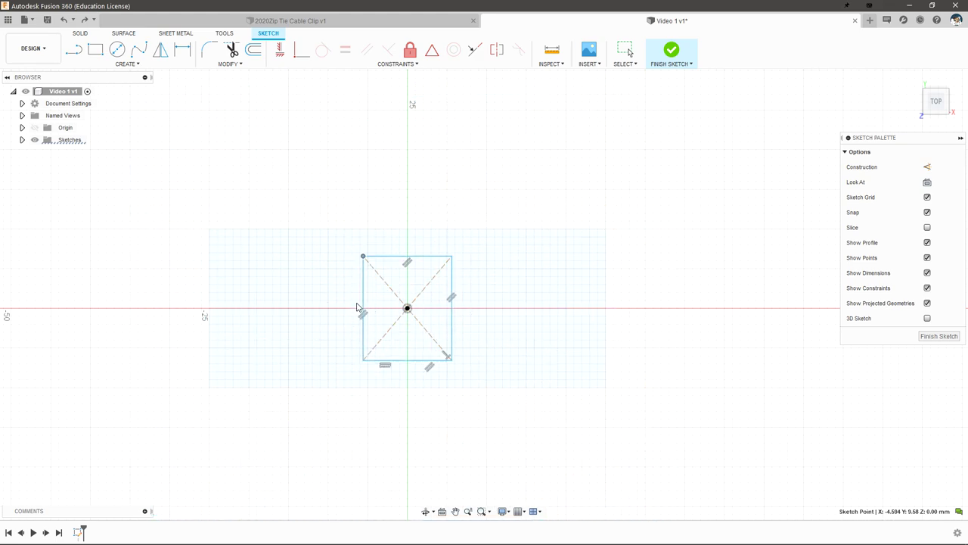
drag(359, 307, 615, 239)
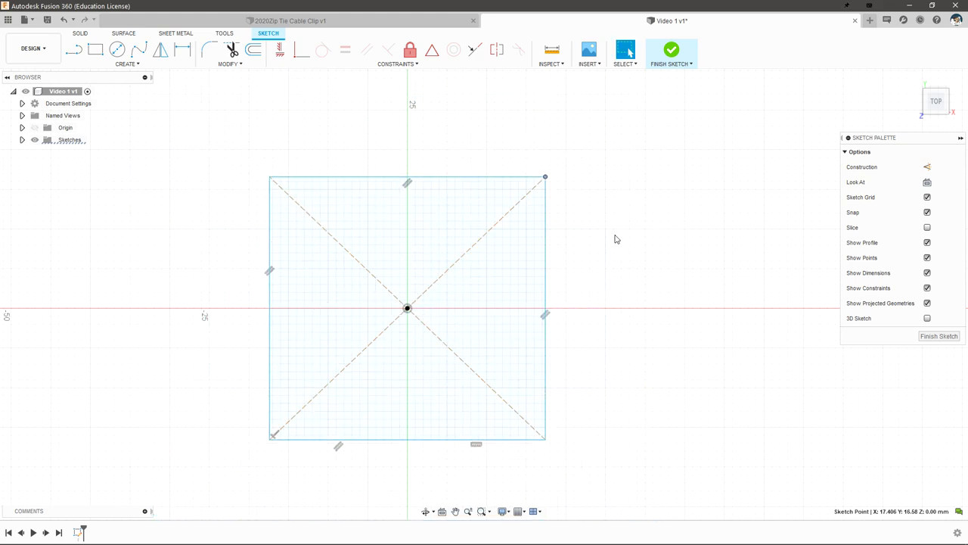
middle_drag(618, 250, 638, 262)
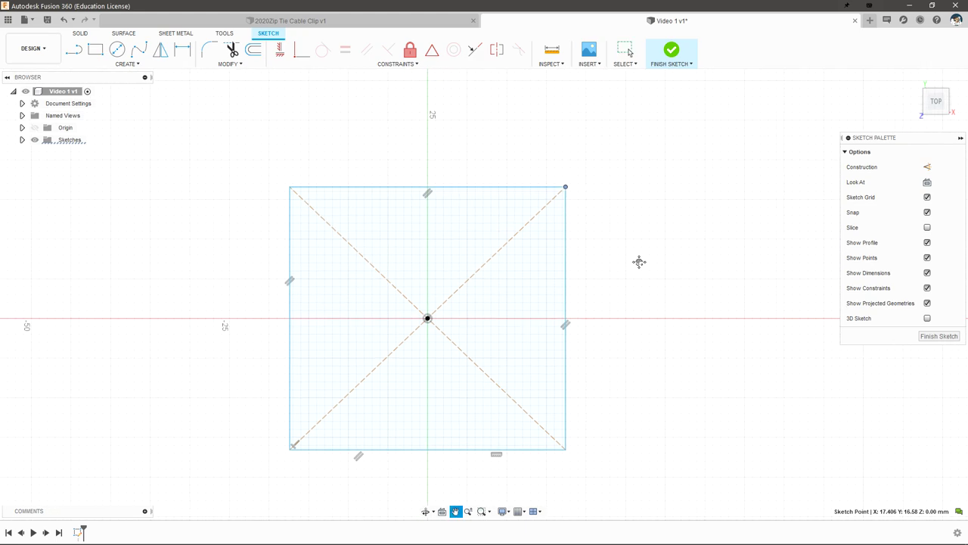
click(126, 63)
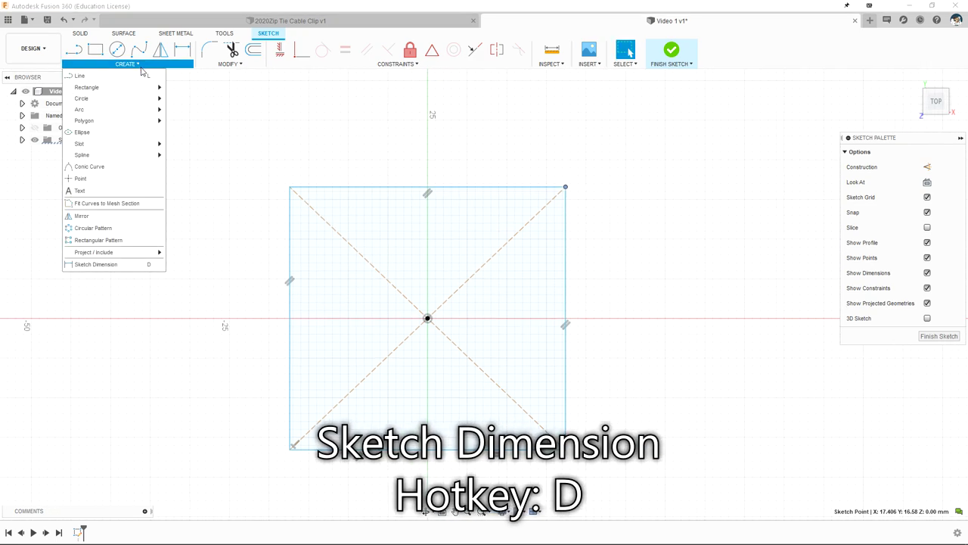
Add a 20 mm width dimension above the square's top edge.
mouse_move(151, 266)
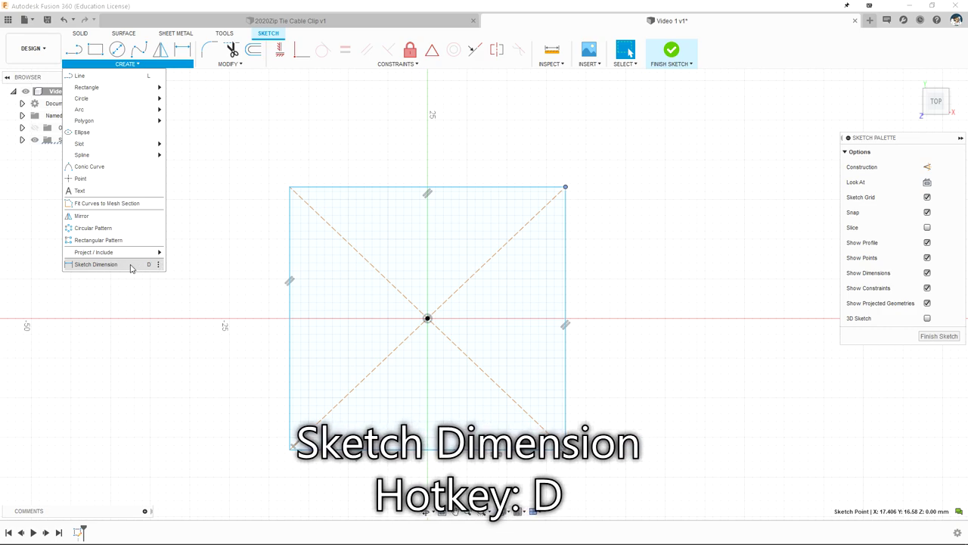
click(130, 265)
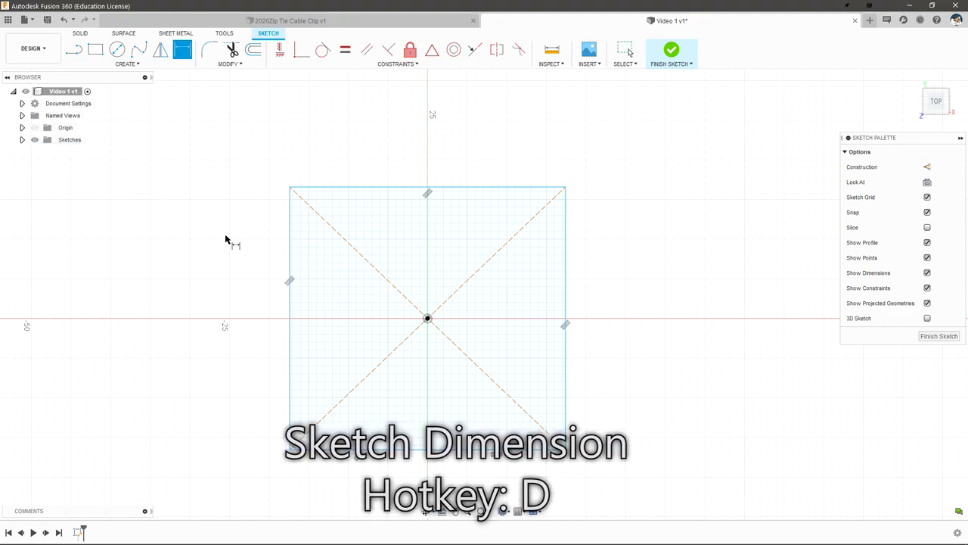
click(392, 188)
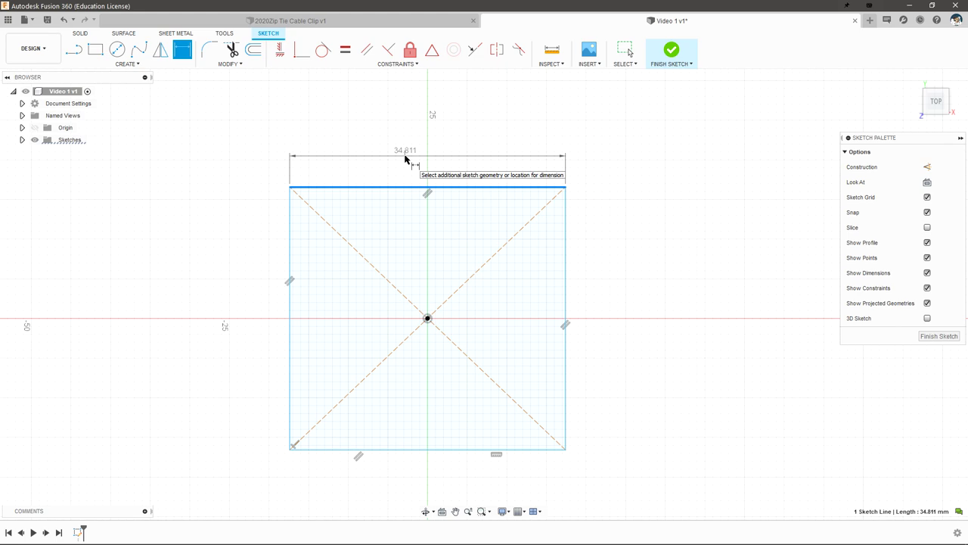
click(404, 156)
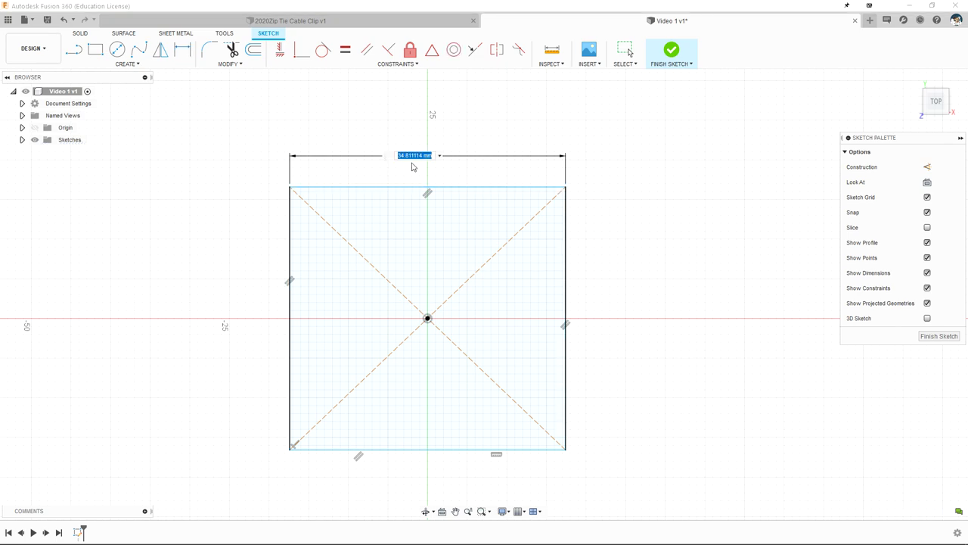
text(20)
key(Return)
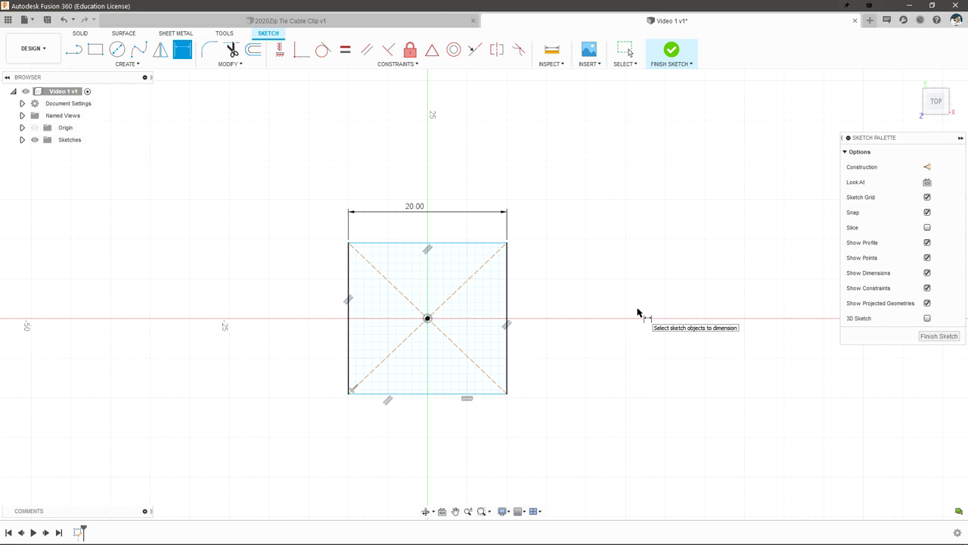
right_click(550, 245)
Stretch the centered rectangle taller to confirm the width stays fixed.
click(508, 241)
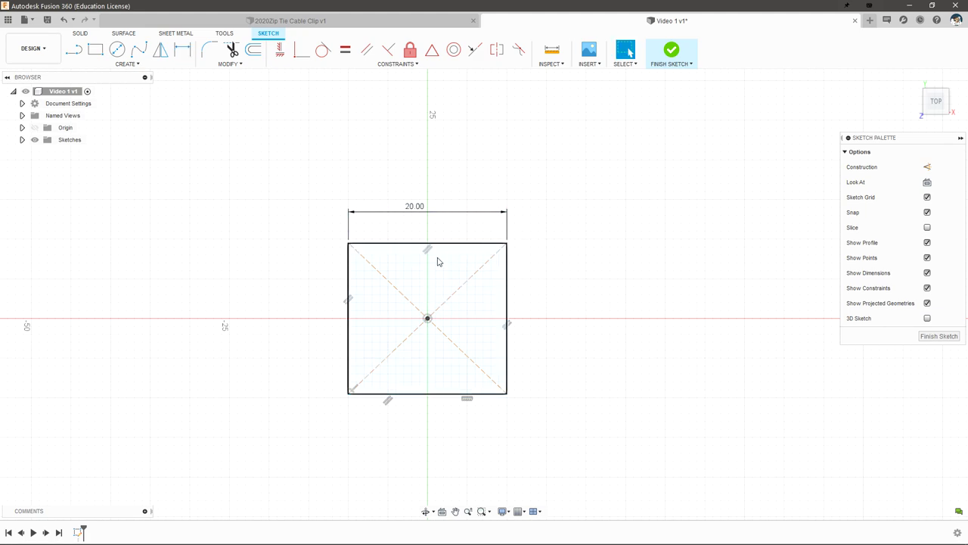
mouse_move(349, 276)
mouse_down()
mouse_move(347, 190)
mouse_move(349, 250)
mouse_move(345, 205)
mouse_move(338, 263)
mouse_up()
drag(348, 189, 352, 307)
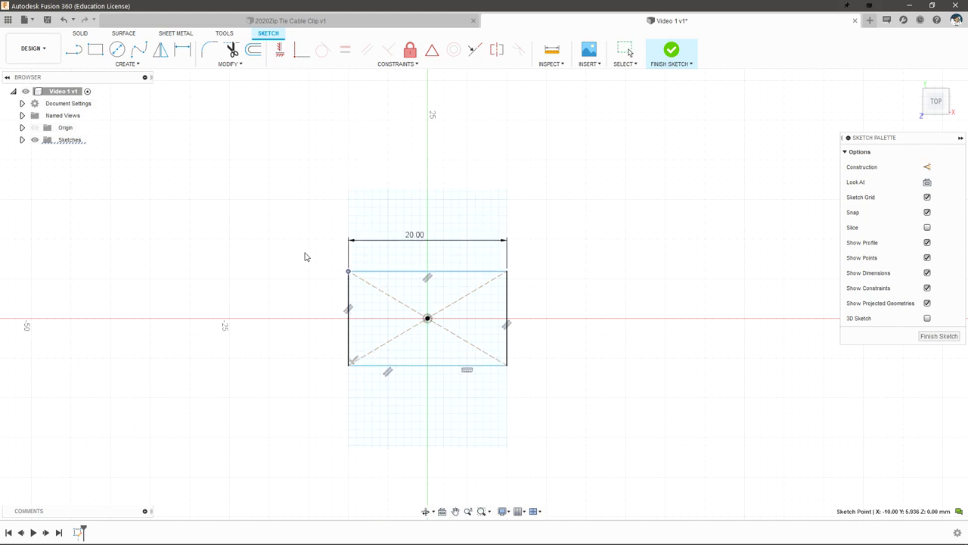
drag(348, 264, 359, 216)
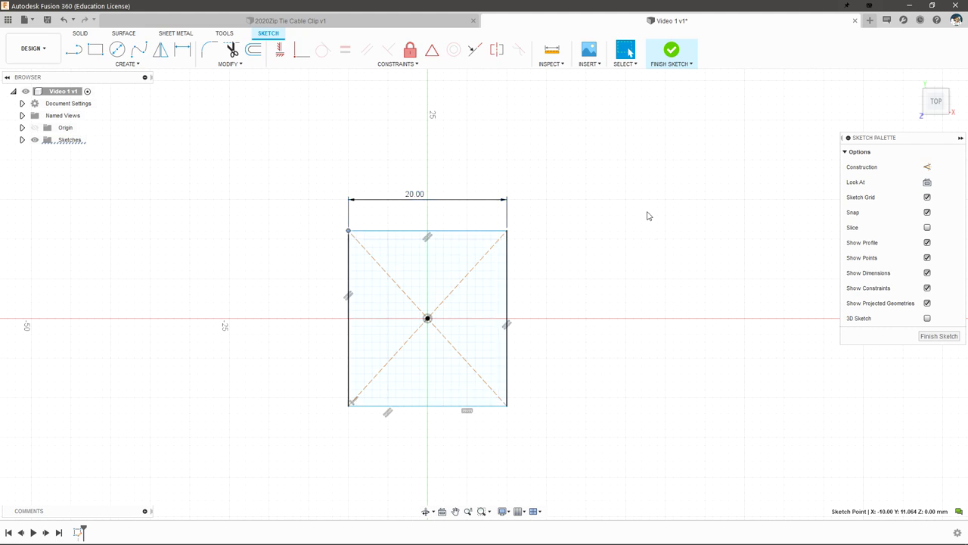
Add a 20 mm height dimension beside the rectangle's left edge.
key(d)
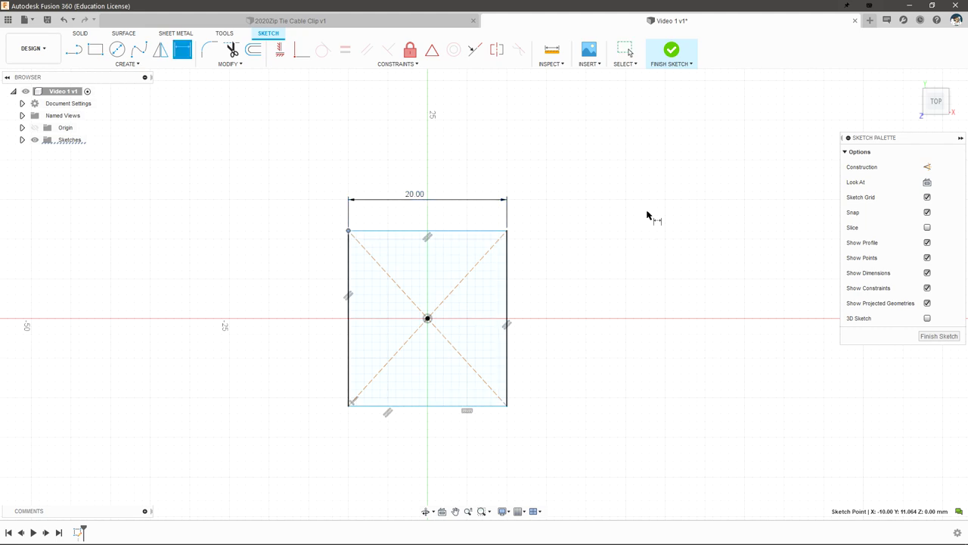
click(349, 265)
click(317, 274)
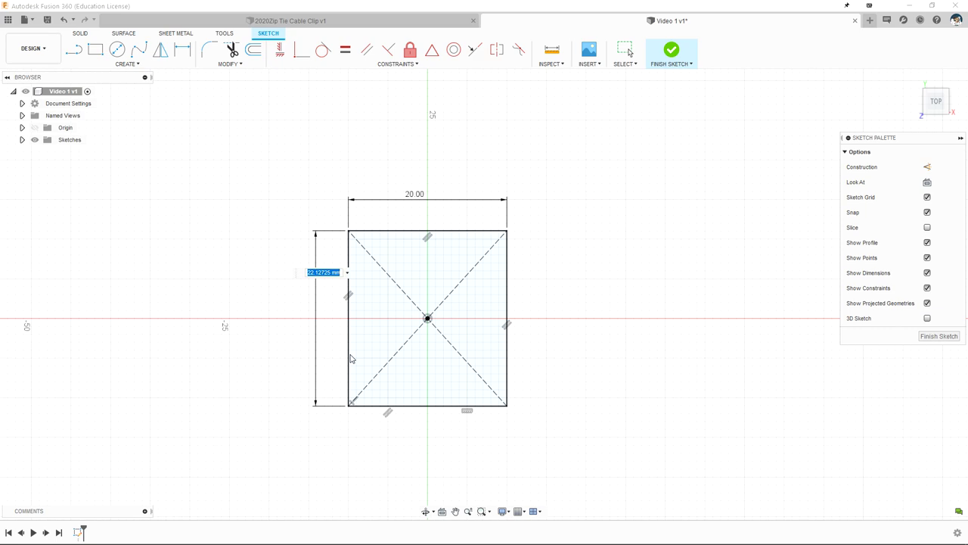
text(20)
key(Return)
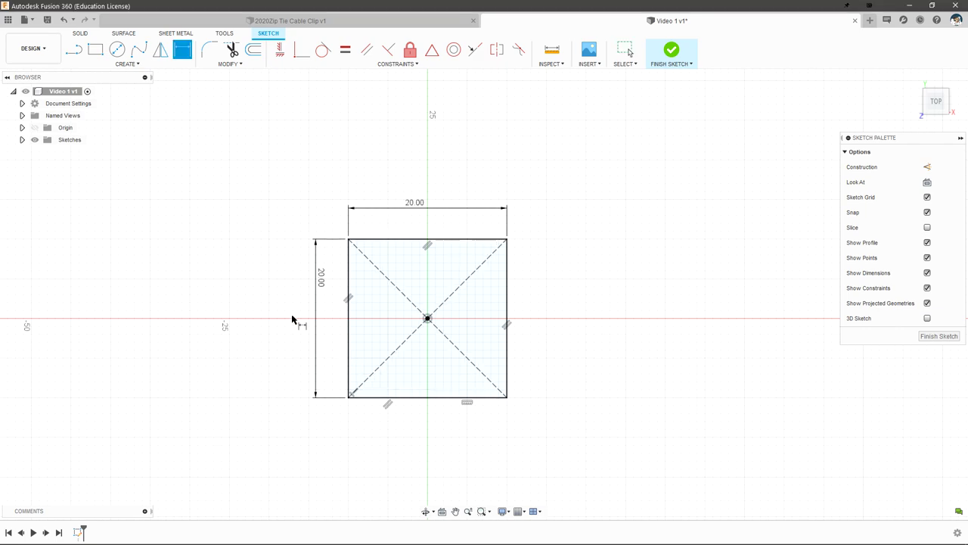
key(Escape)
drag(321, 279, 322, 302)
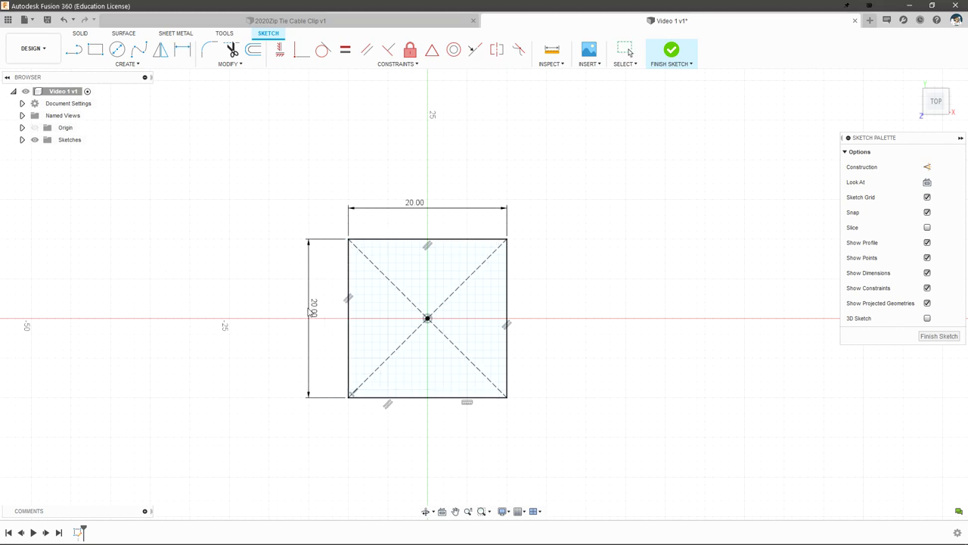
double_click(322, 303)
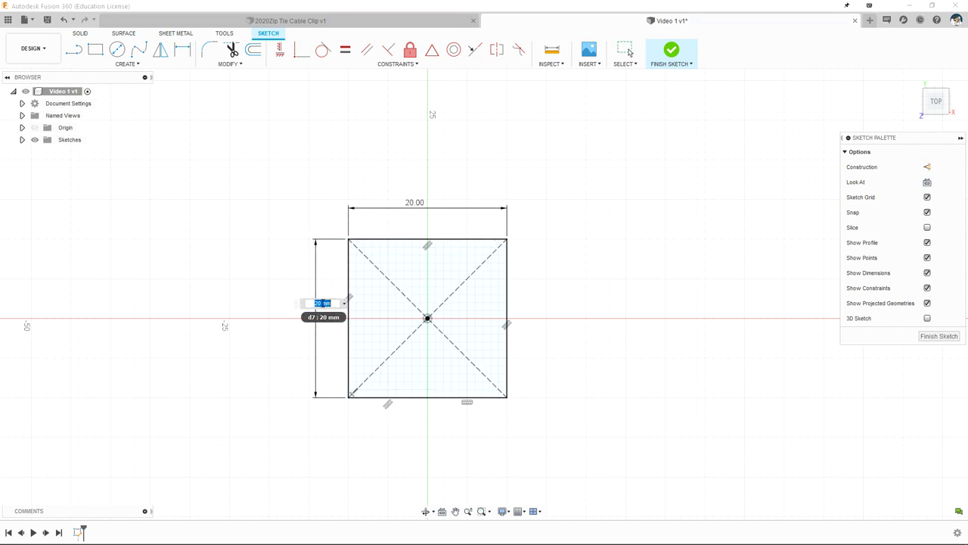
Link the height to width dimension d6, then test by setting width to 15 mm.
click(416, 204)
key(Return)
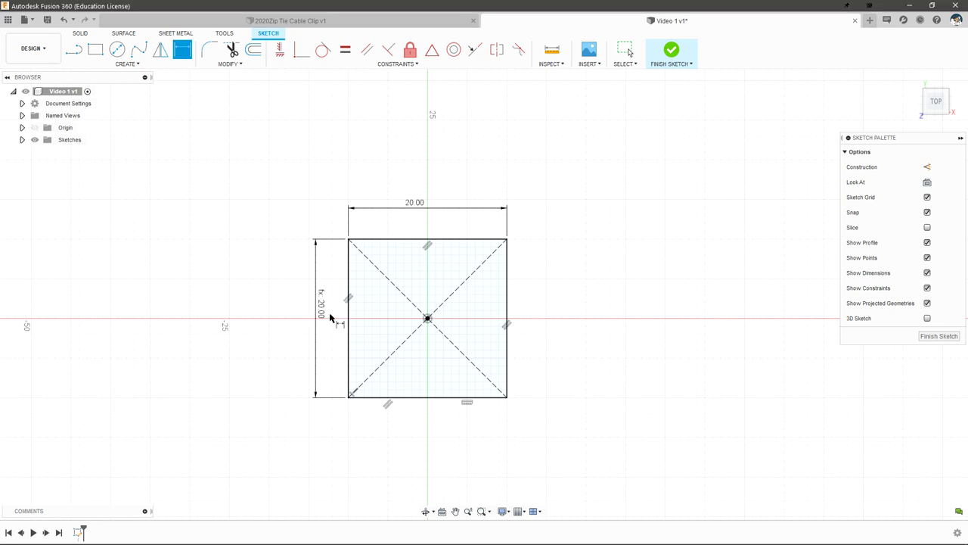
double_click(421, 206)
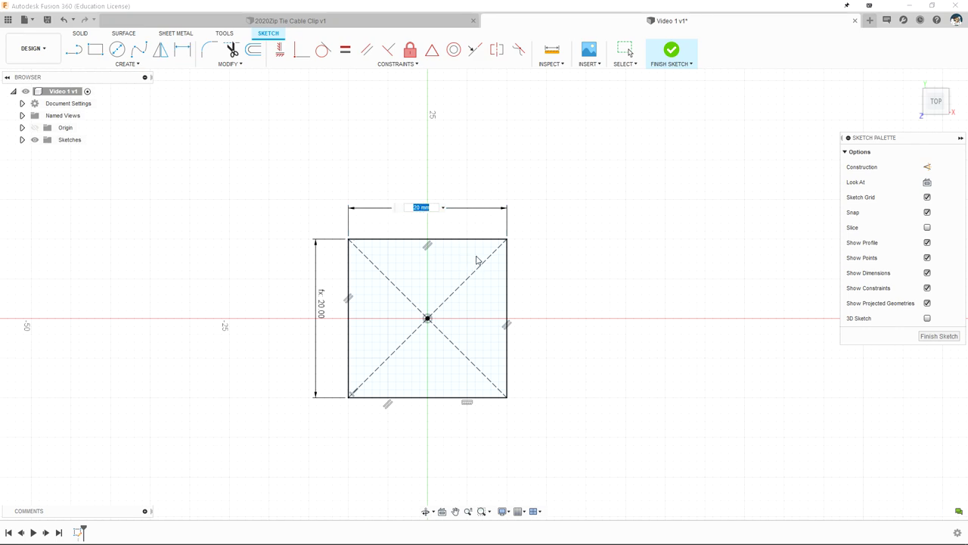
text(15)
key(Return)
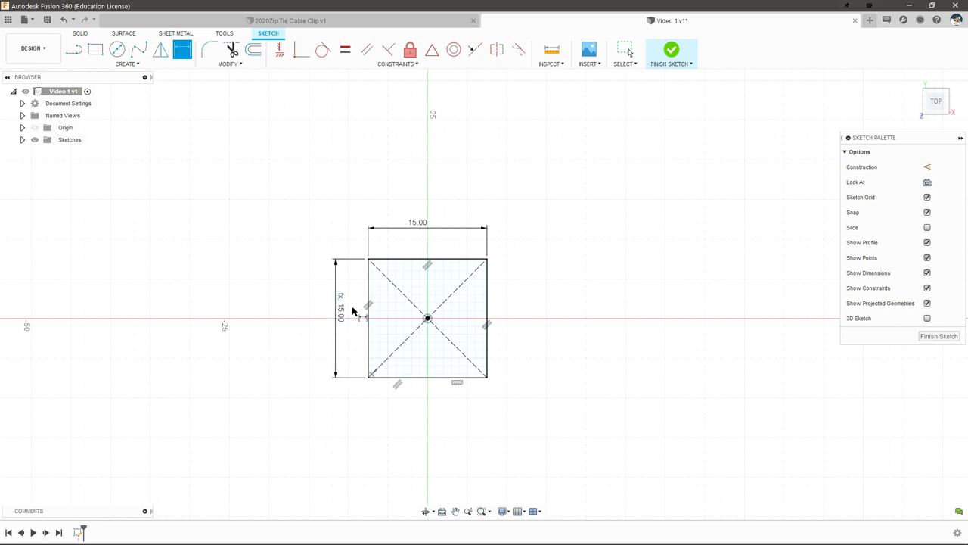
Restore the width to 20 mm and finish the sketch.
double_click(417, 223)
text(20)
key(Return)
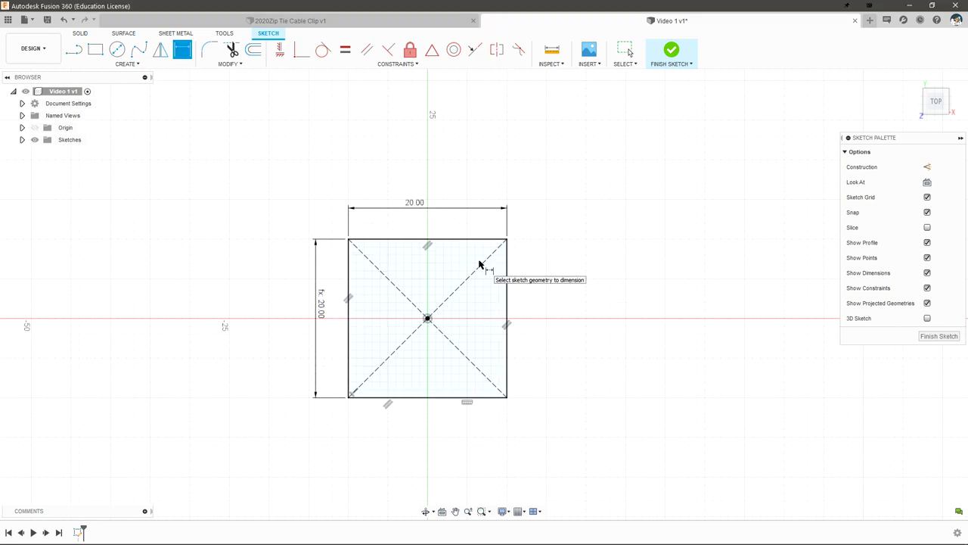
click(668, 50)
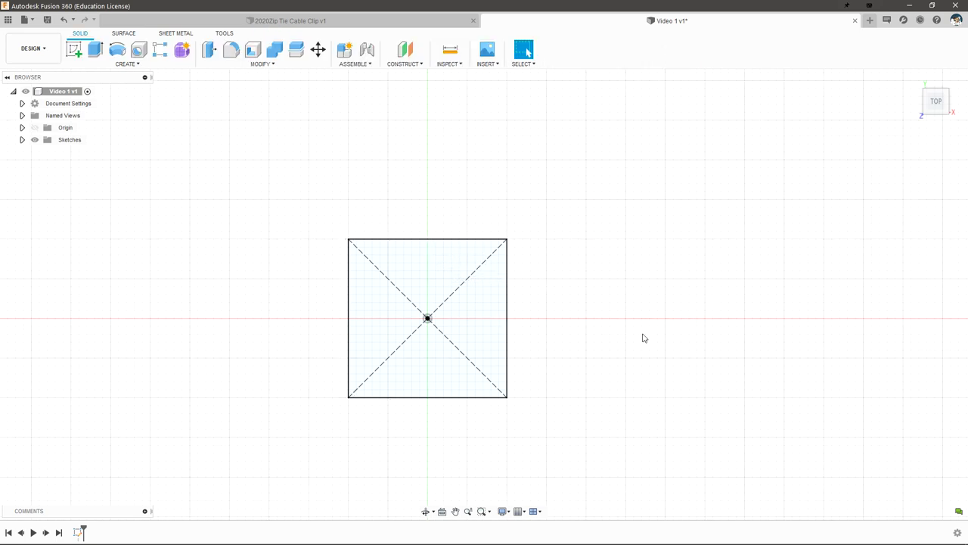
Extrude the 20 mm square profile 4 mm upward into a new solid body.
middle_drag(462, 316, 530, 255)
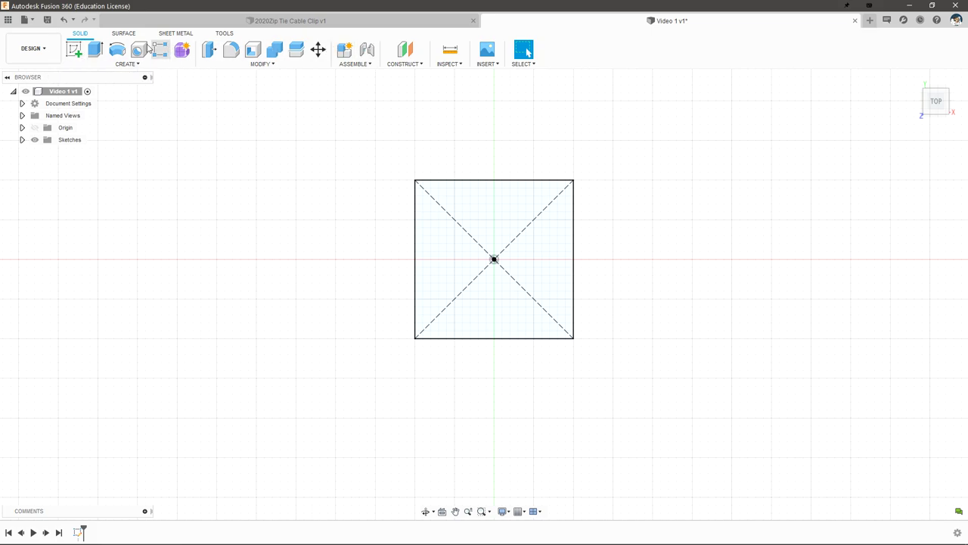
mouse_move(515, 303)
shift+middle_down()
mouse_move(564, 300)
mouse_move(564, 247)
mouse_move(654, 245)
mouse_move(562, 264)
mouse_move(623, 249)
mouse_move(588, 275)
shift+middle_up()
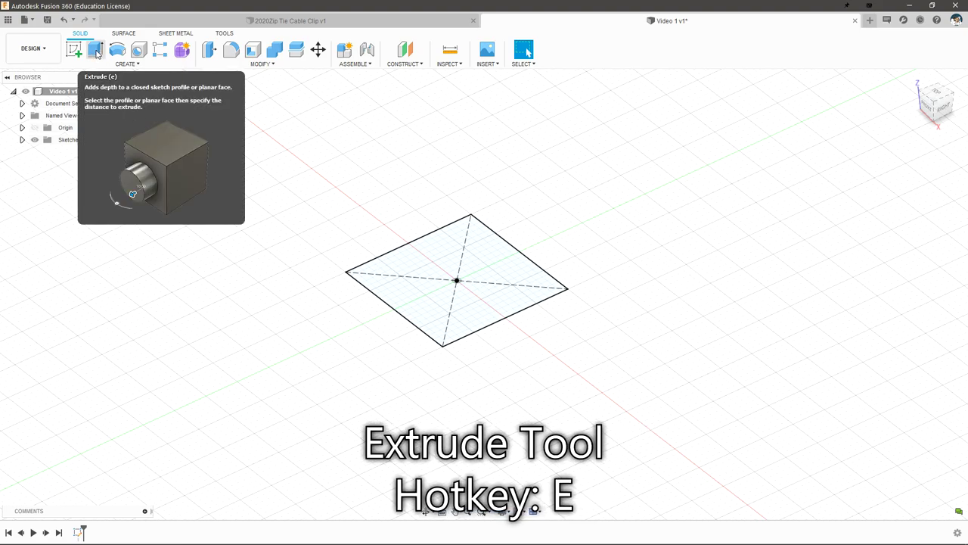
click(95, 52)
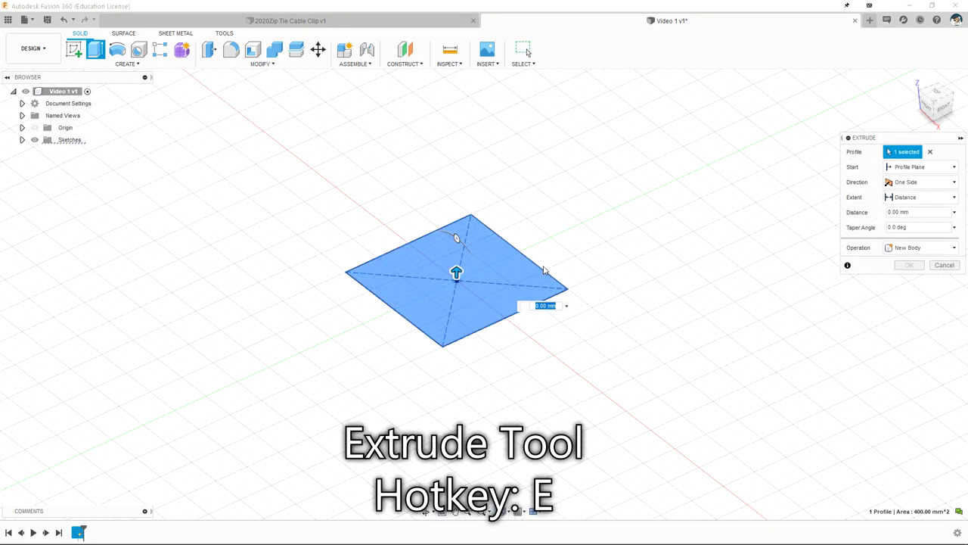
click(931, 153)
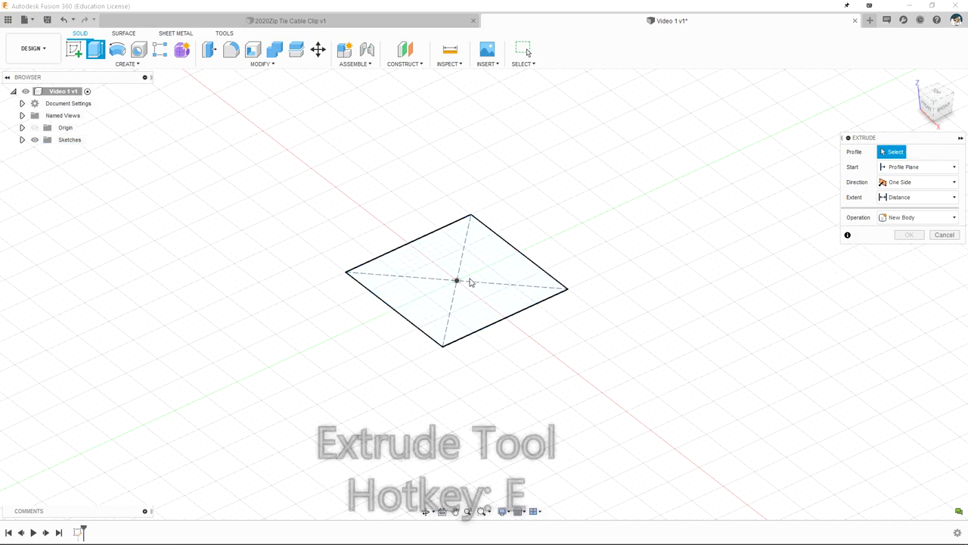
click(496, 259)
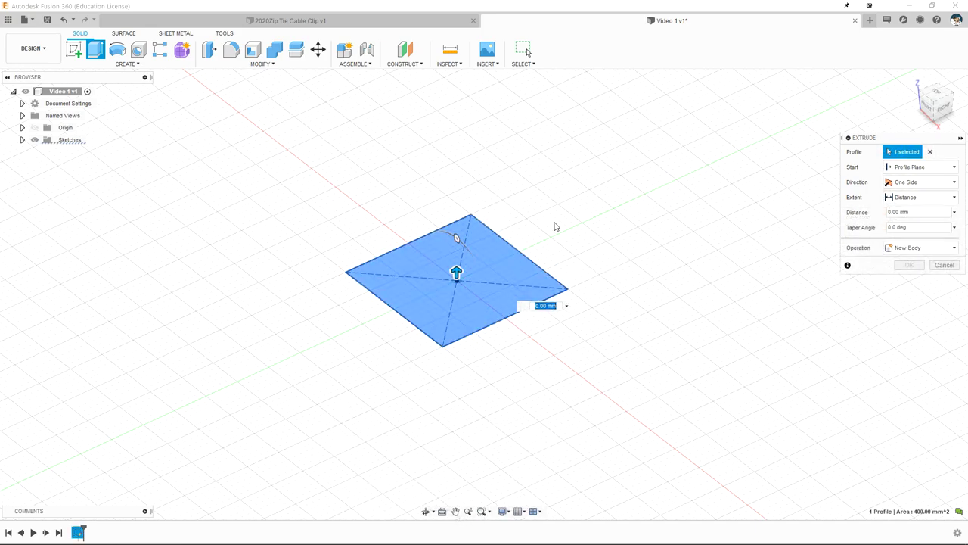
shift+middle_drag(555, 226, 433, 288)
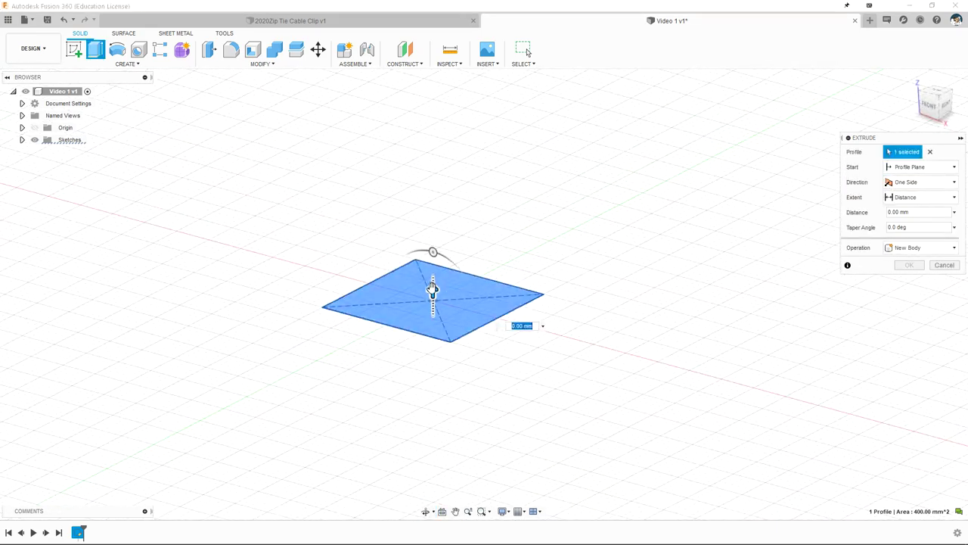
drag(433, 288, 434, 189)
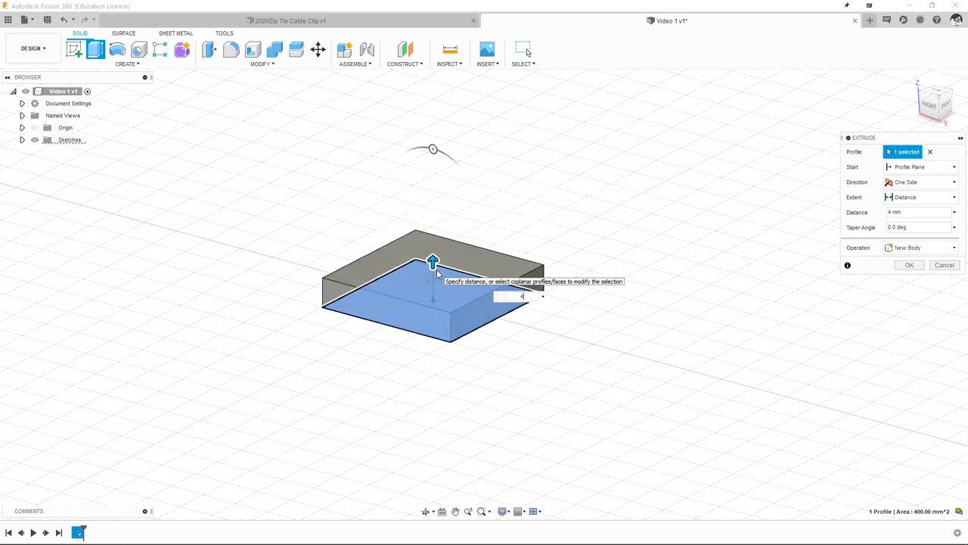
key(Return)
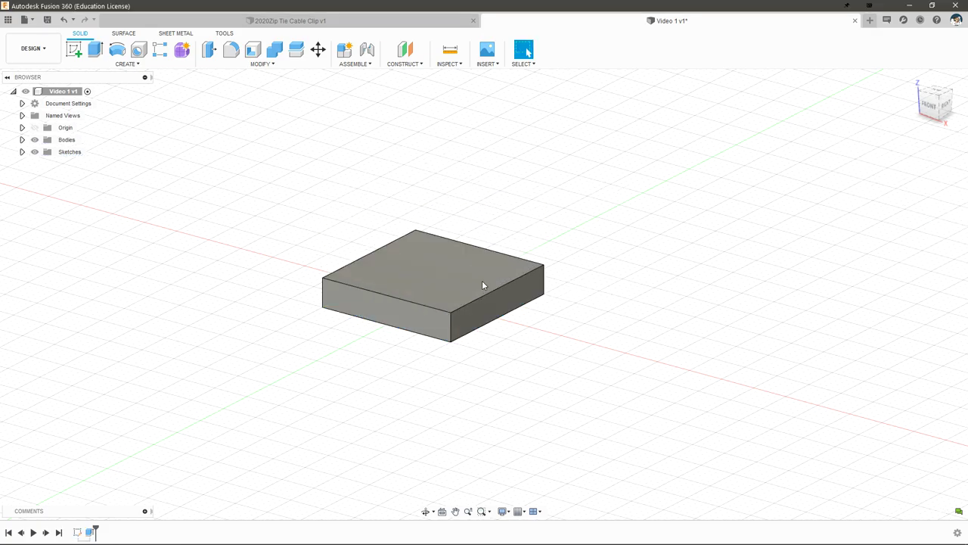
middle_drag(482, 284, 627, 234)
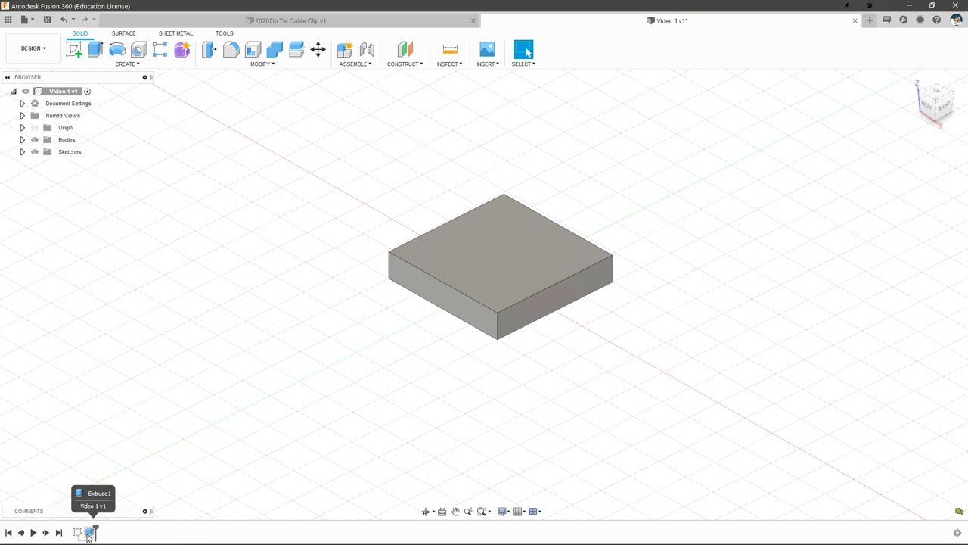
Edit Extrude1 to change its distance from 4 mm to 5 mm.
double_click(89, 534)
key(Escape)
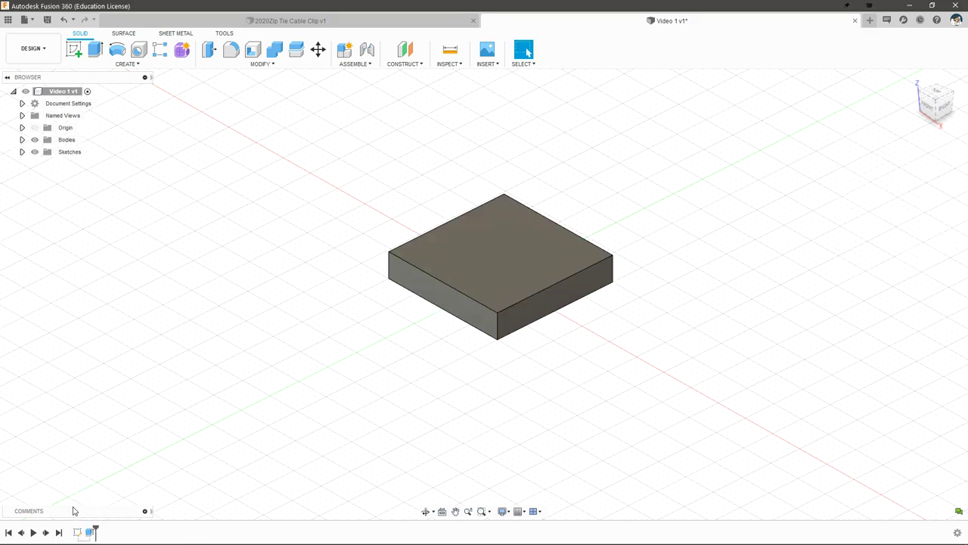
right_click(91, 534)
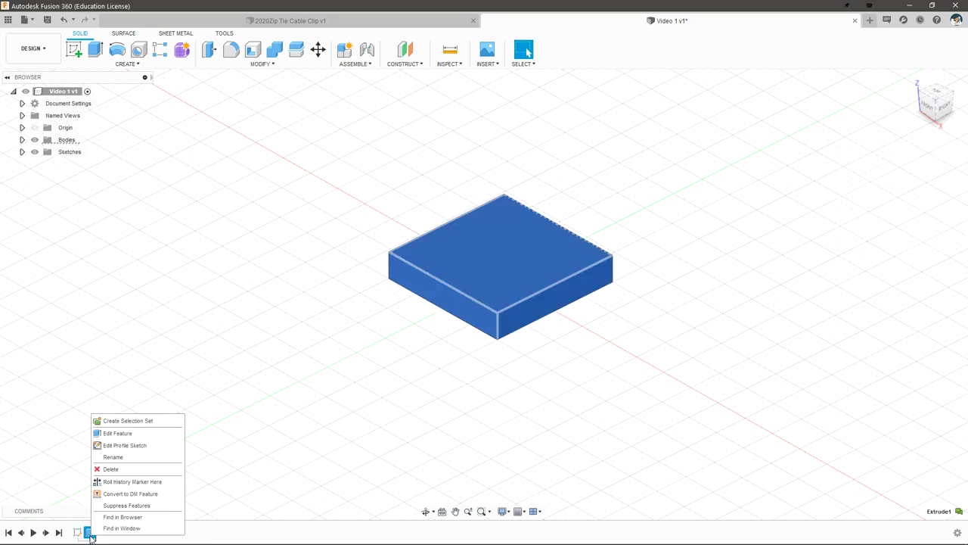
click(138, 436)
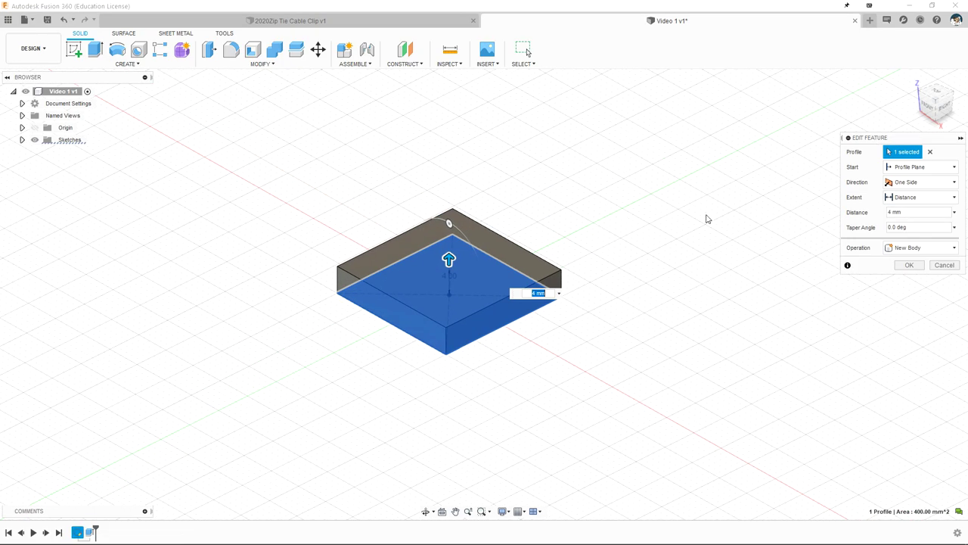
click(881, 215)
text(5)
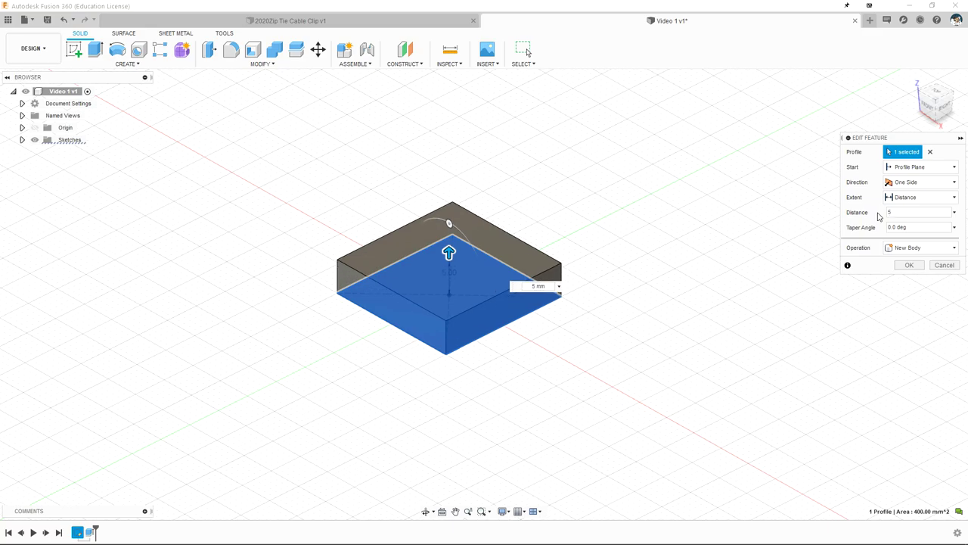
click(910, 265)
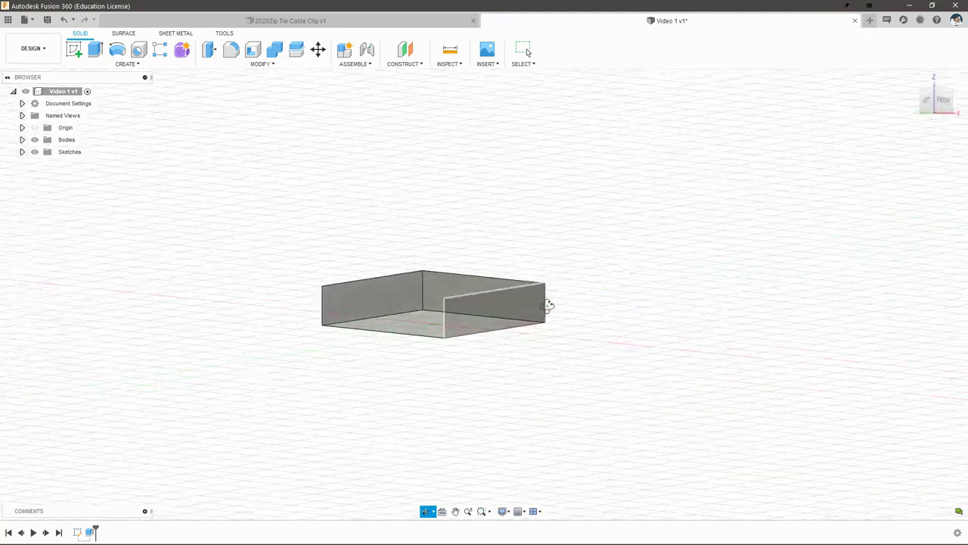